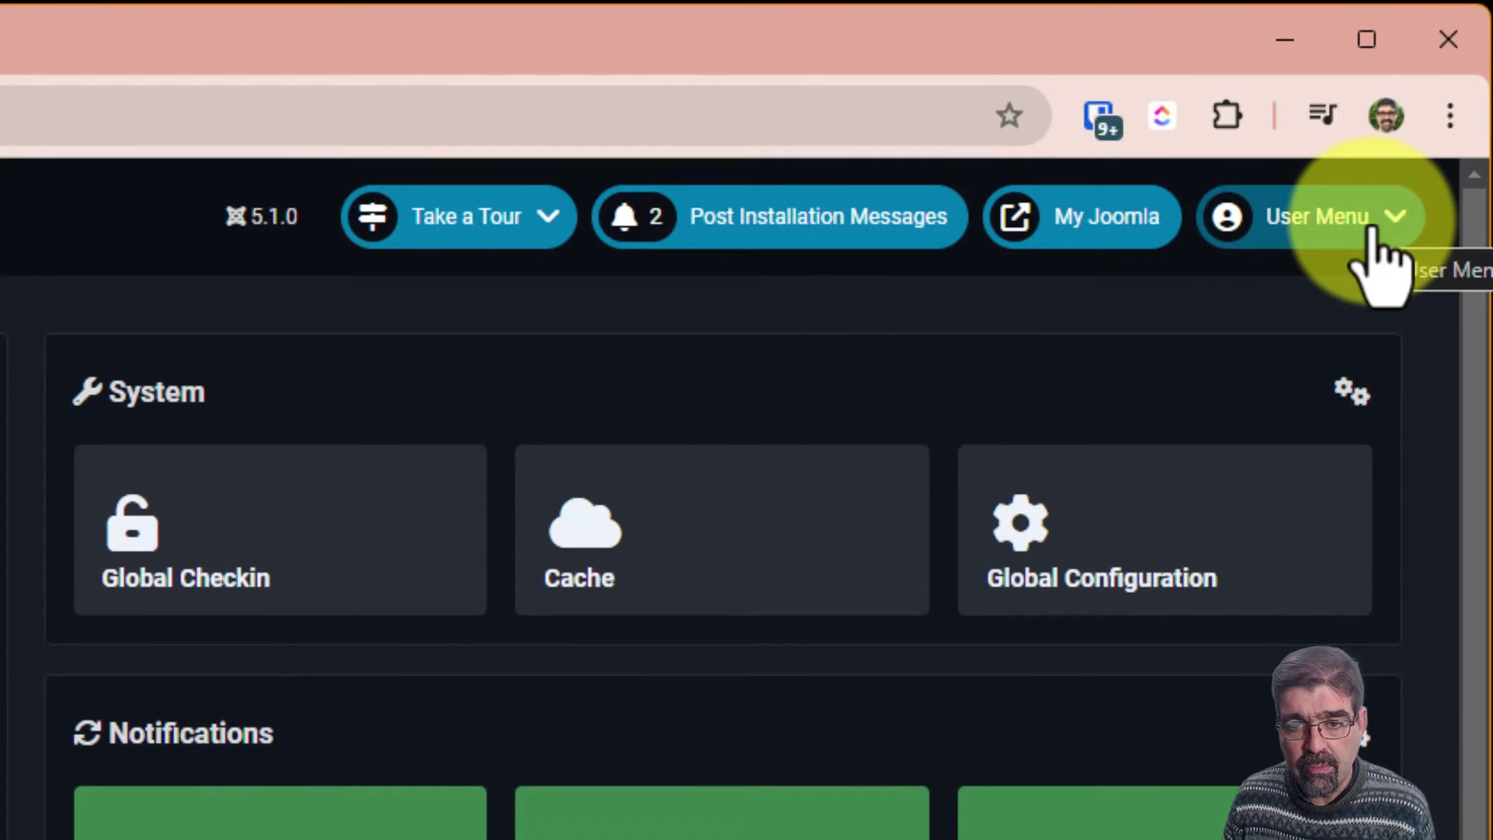
Step: From the User Menu, switch the admin theme to Light Mode, then back to Dark Mode
click(1379, 262)
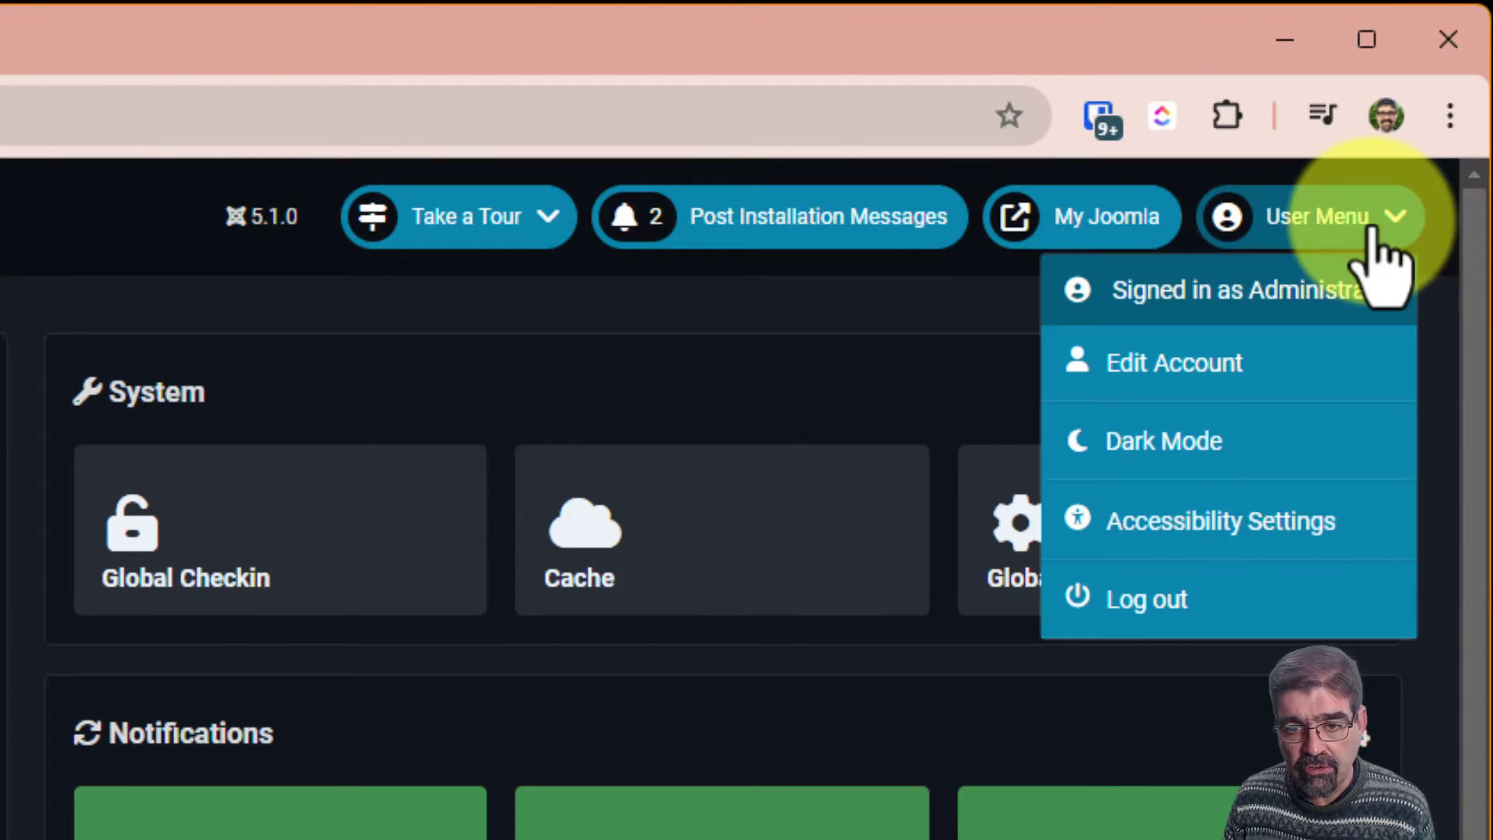
click(1212, 449)
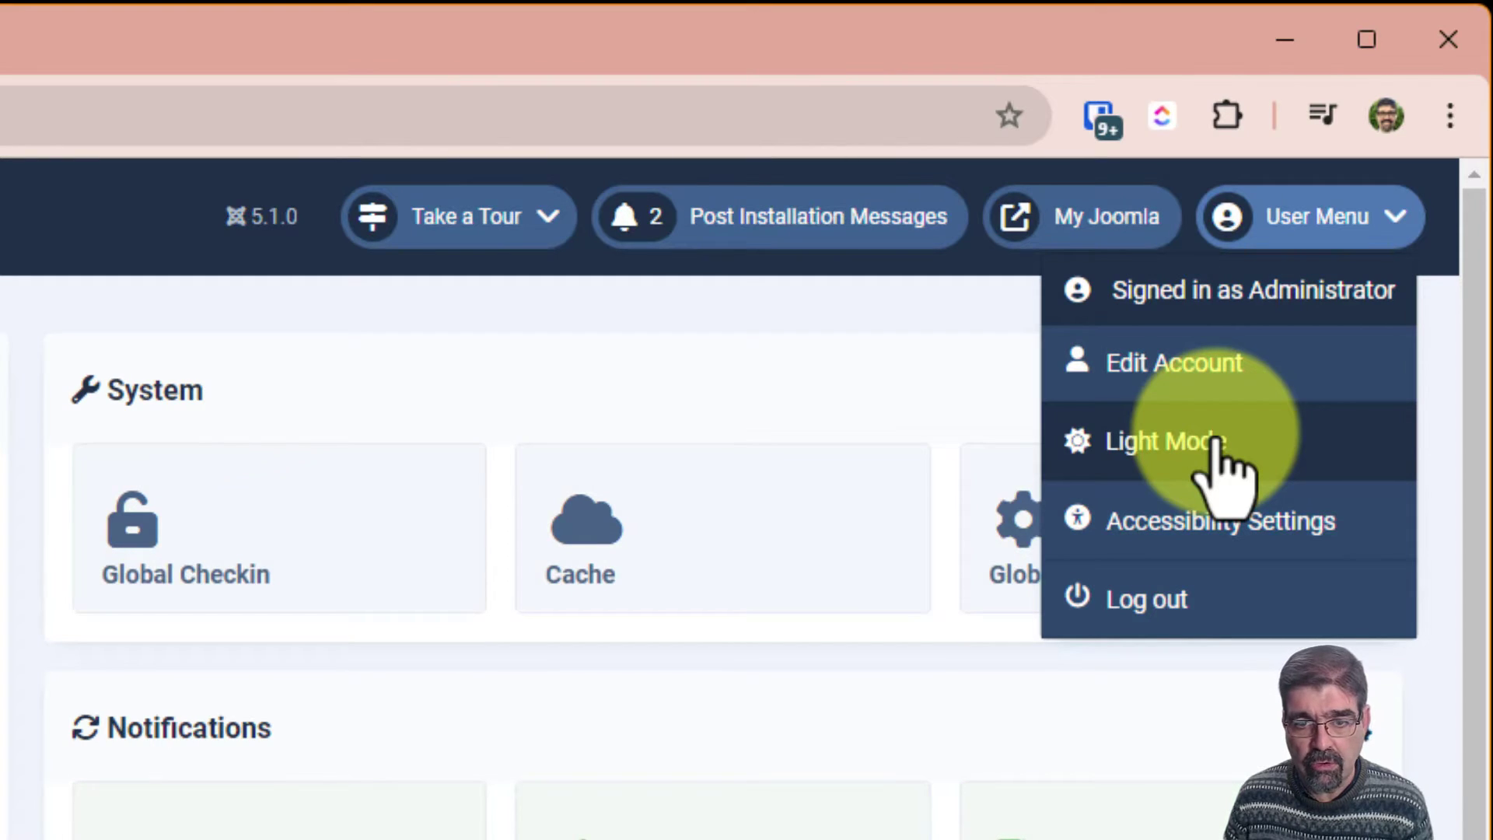
click(1217, 444)
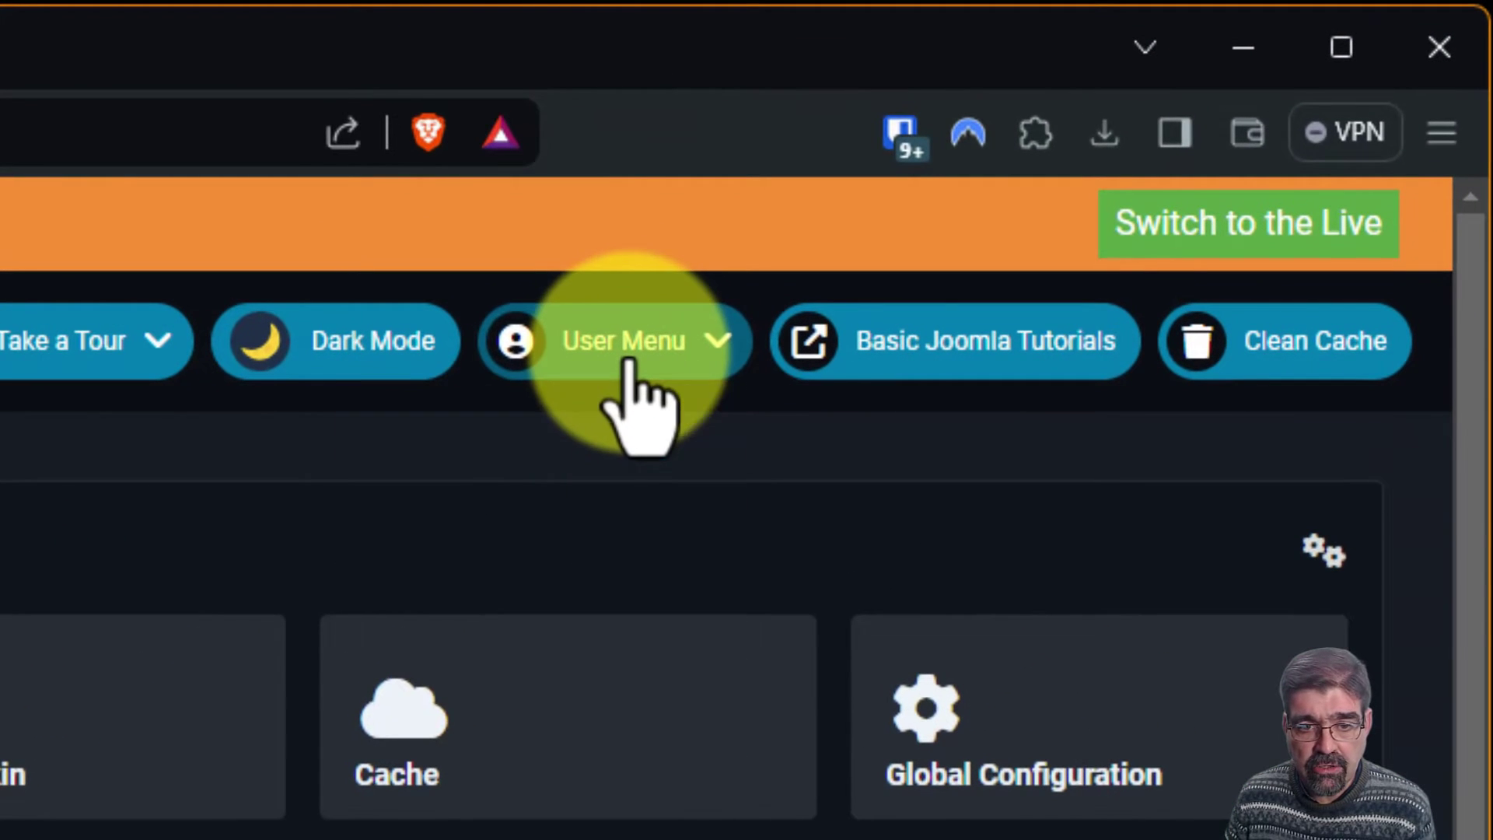
click(639, 356)
click(627, 356)
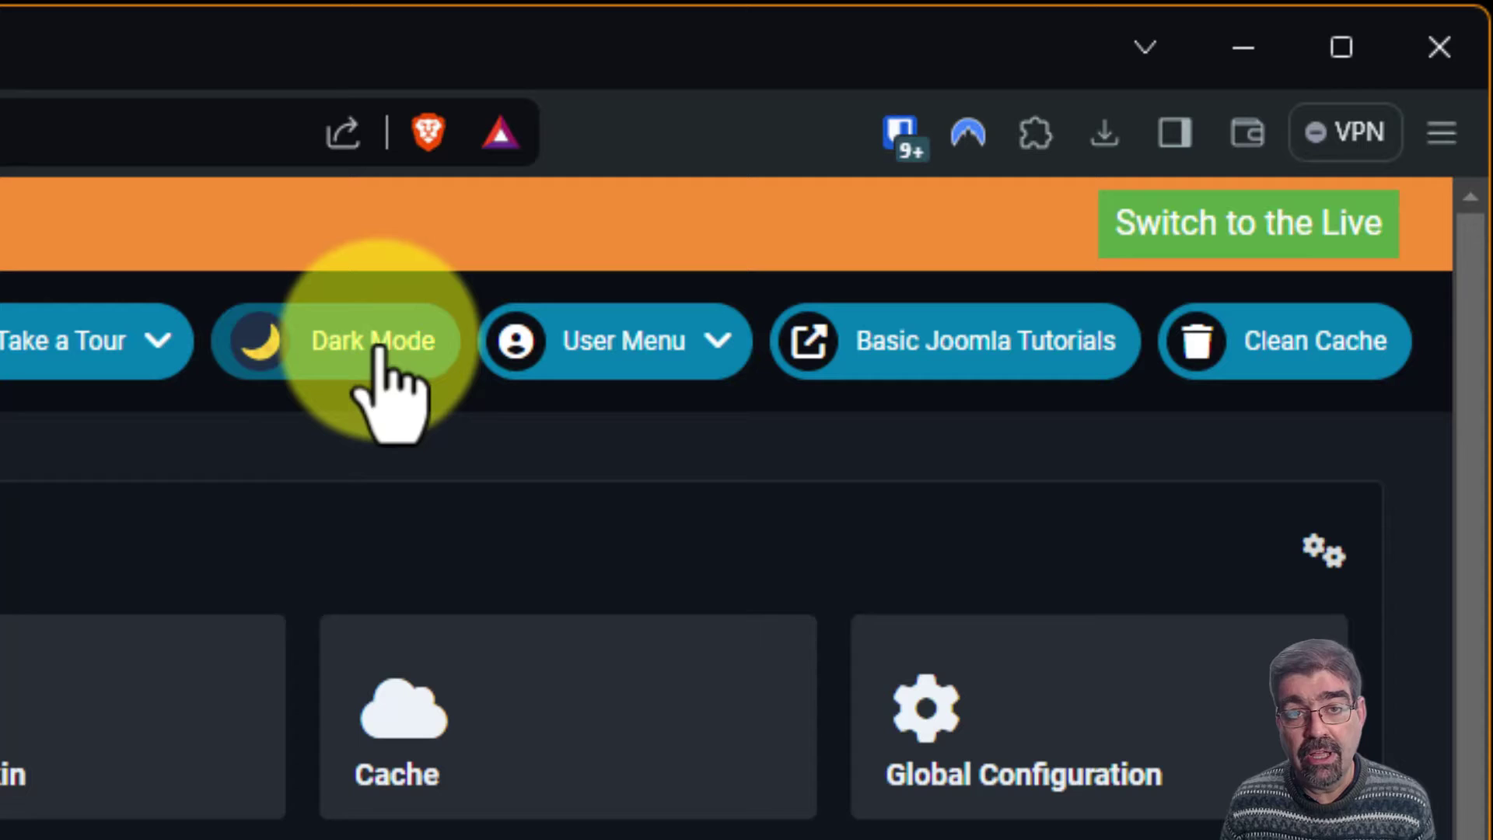
click(362, 350)
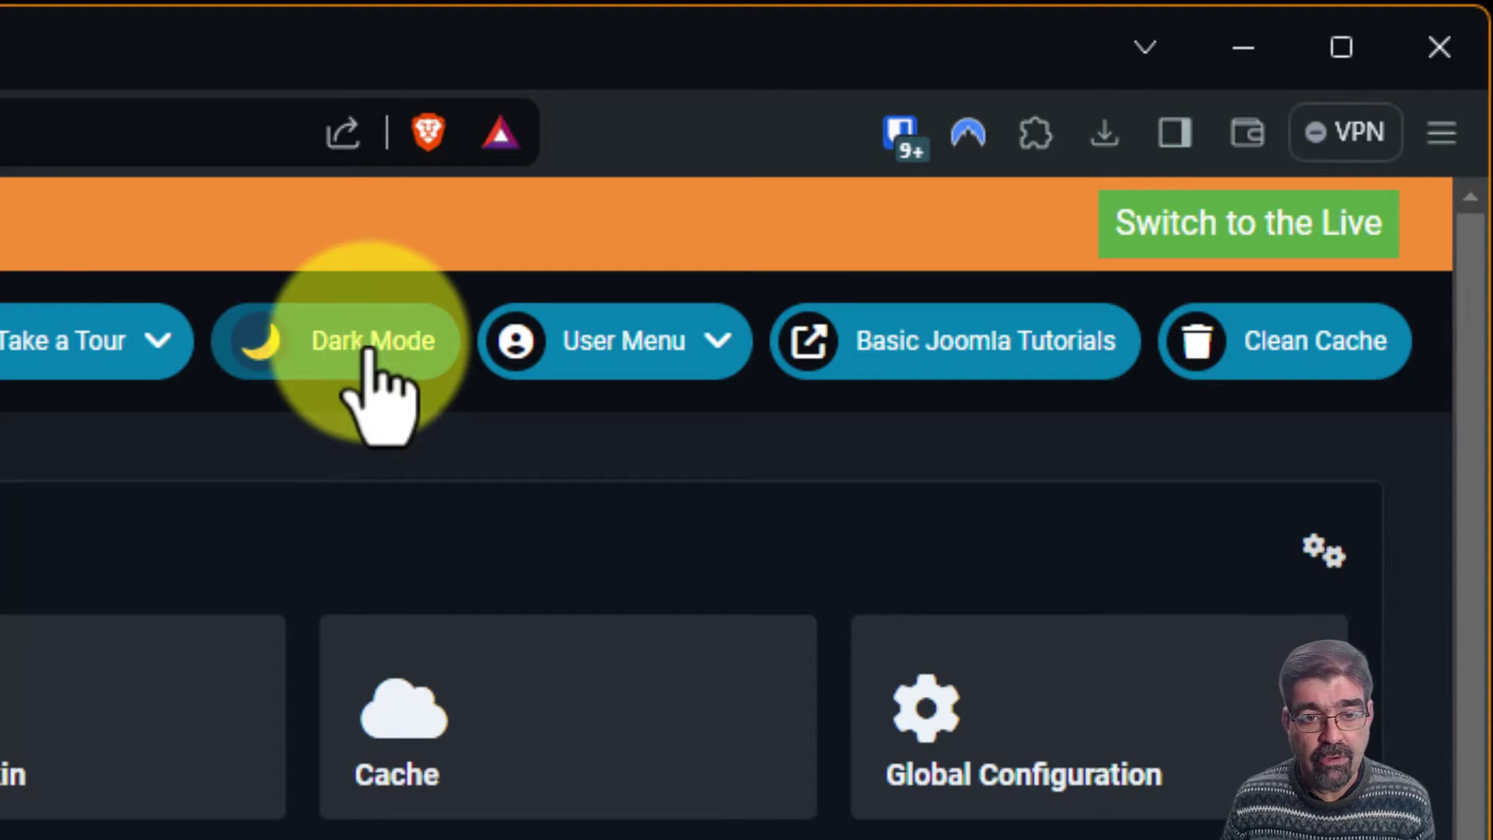
click(370, 355)
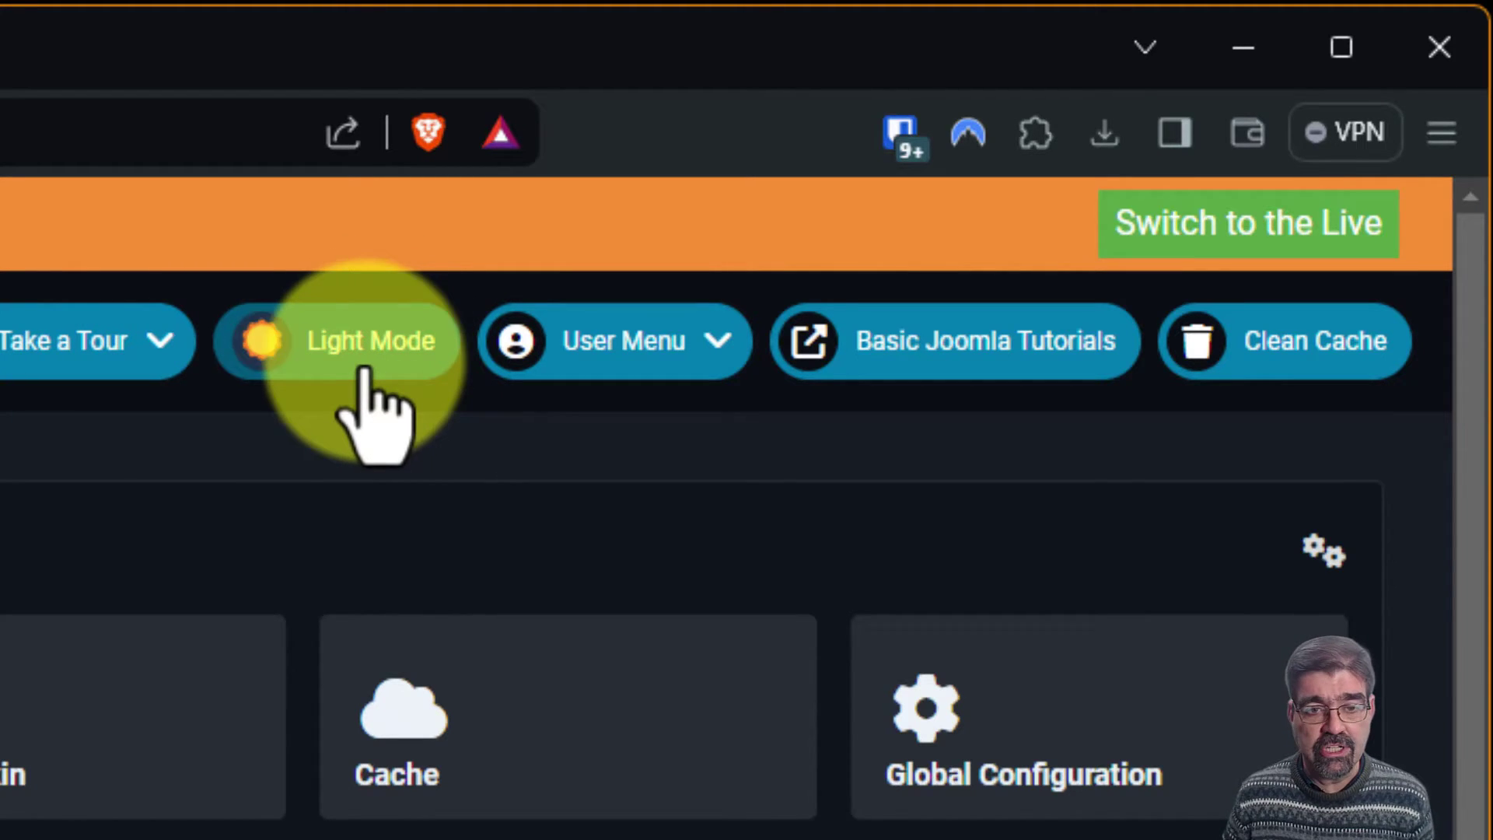
click(371, 353)
click(362, 352)
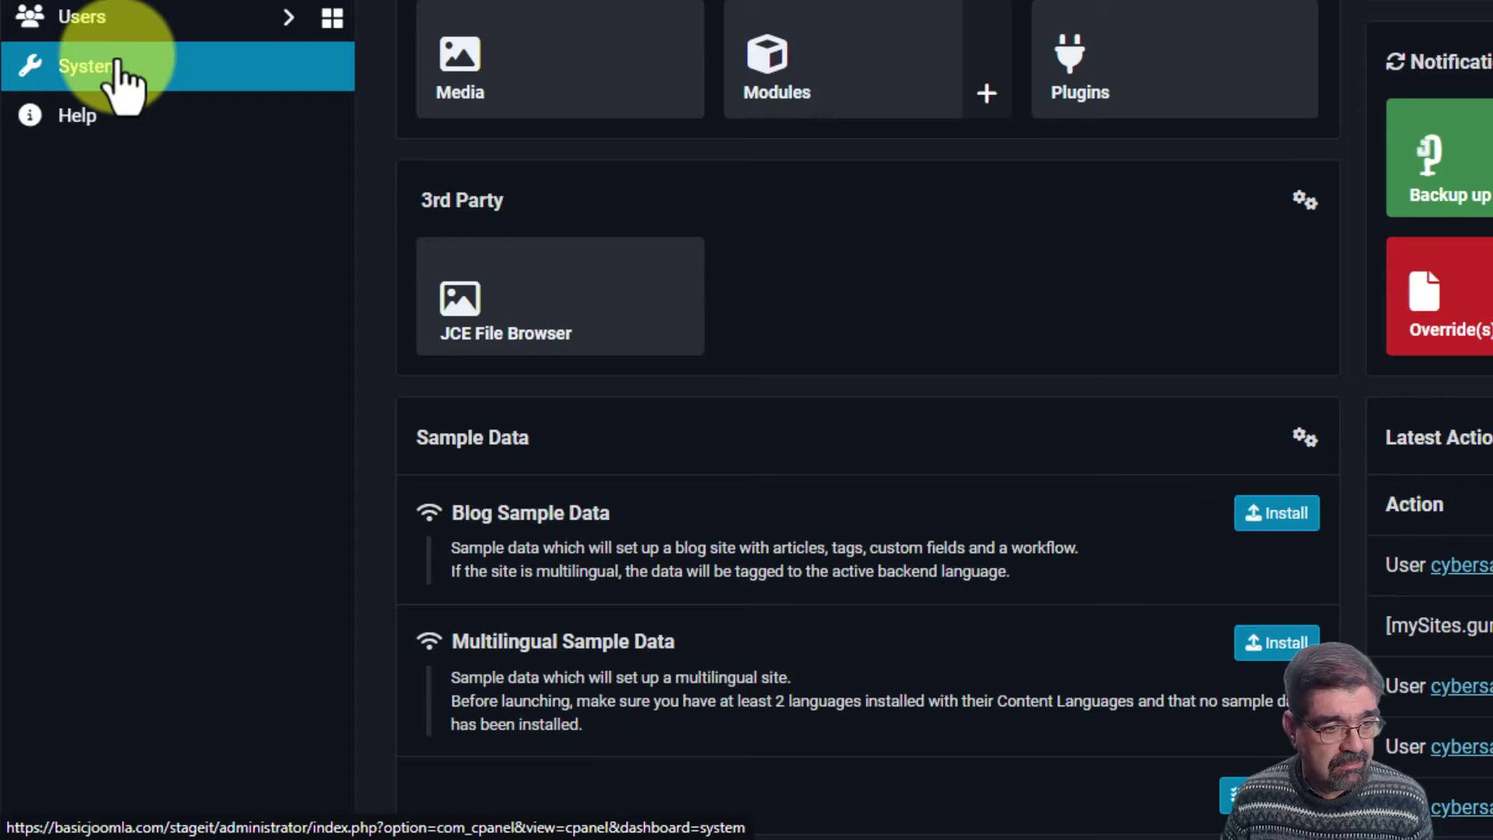
Step: Search Administrator Modules for 'dark' and trash the Dark Mode Switch module
click(123, 68)
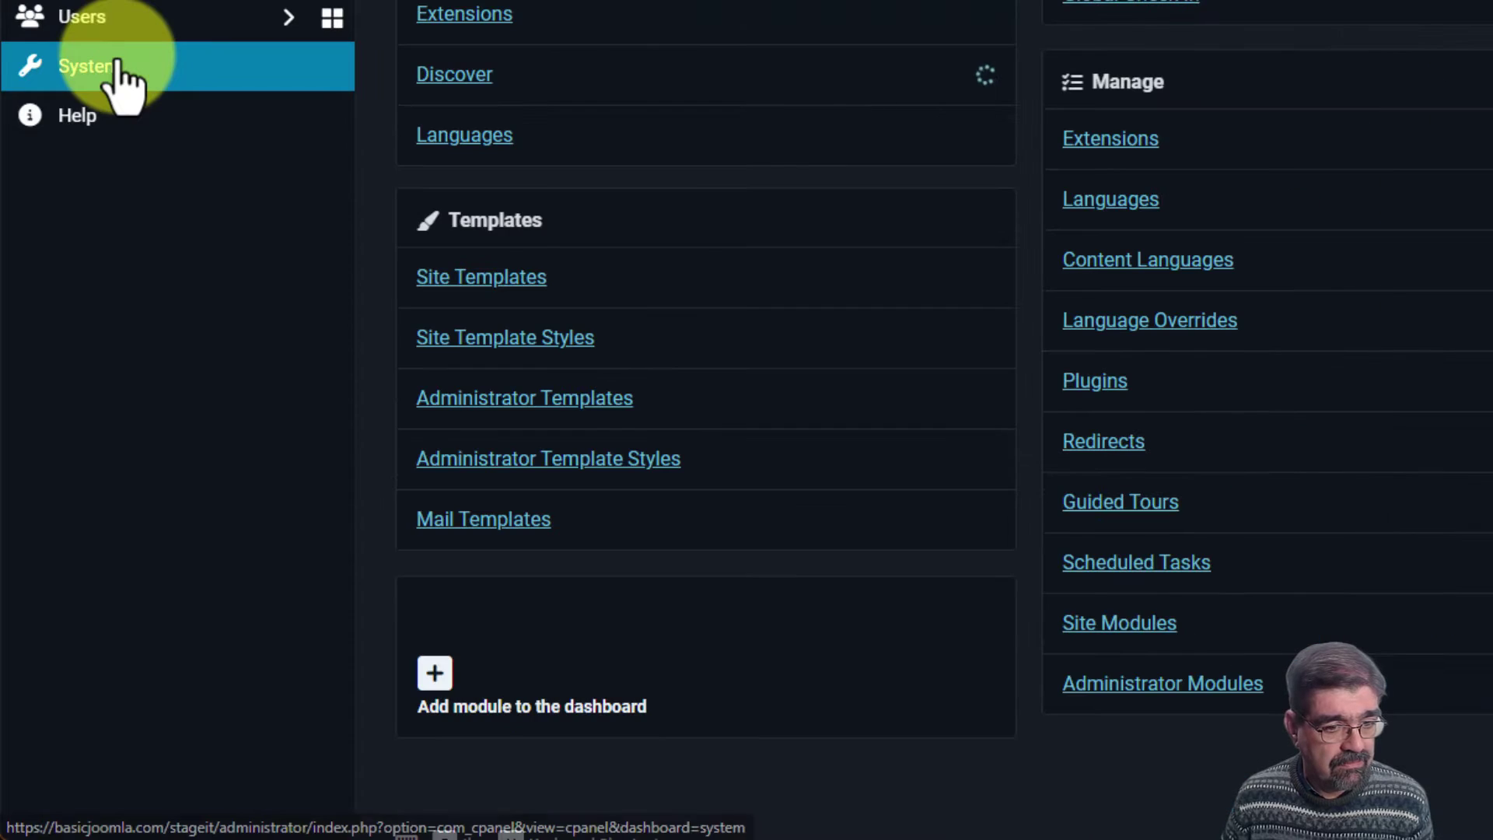
click(1122, 694)
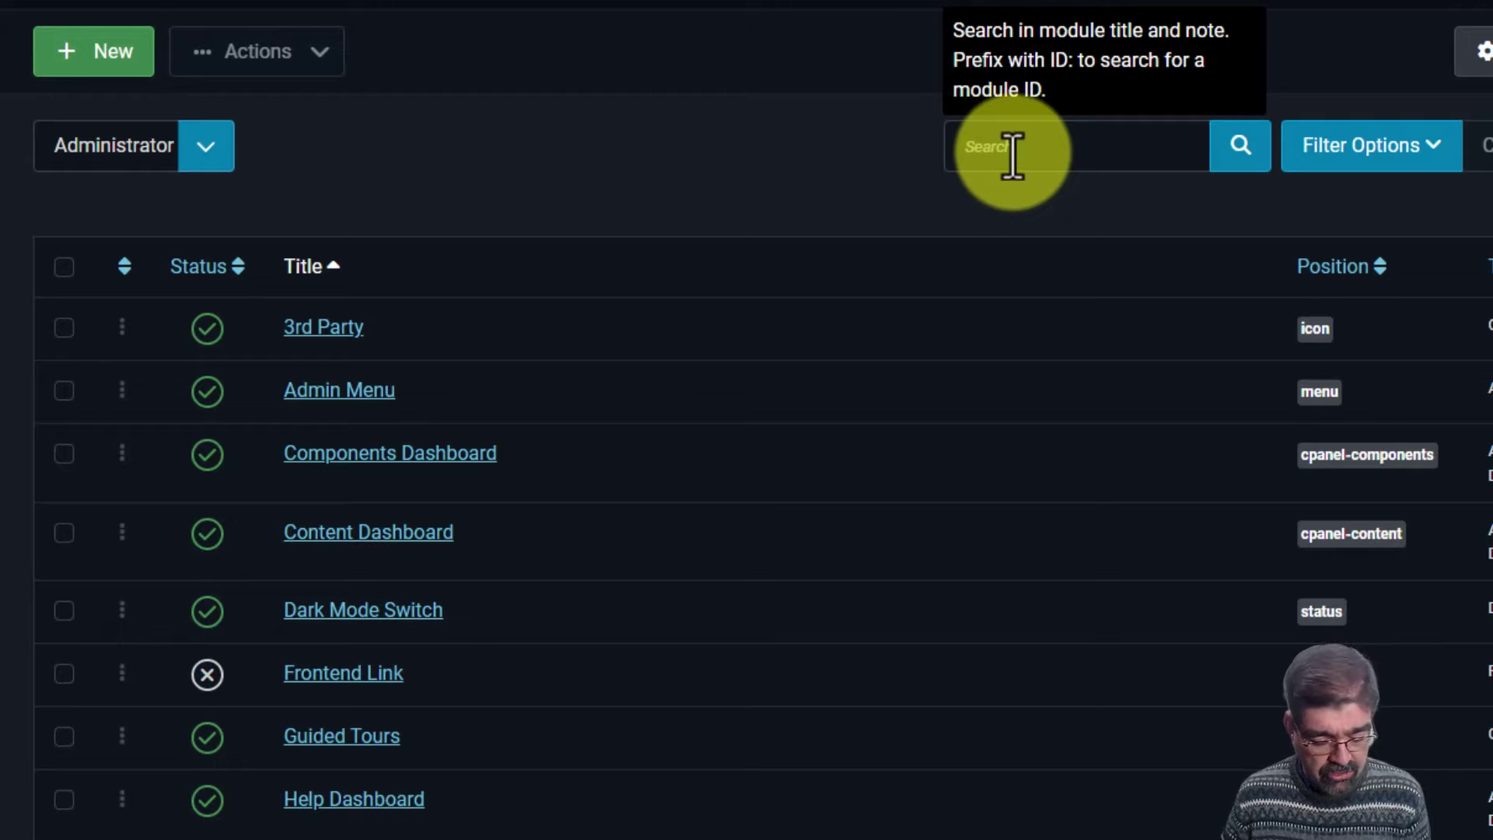
click(1012, 153)
text(dar)
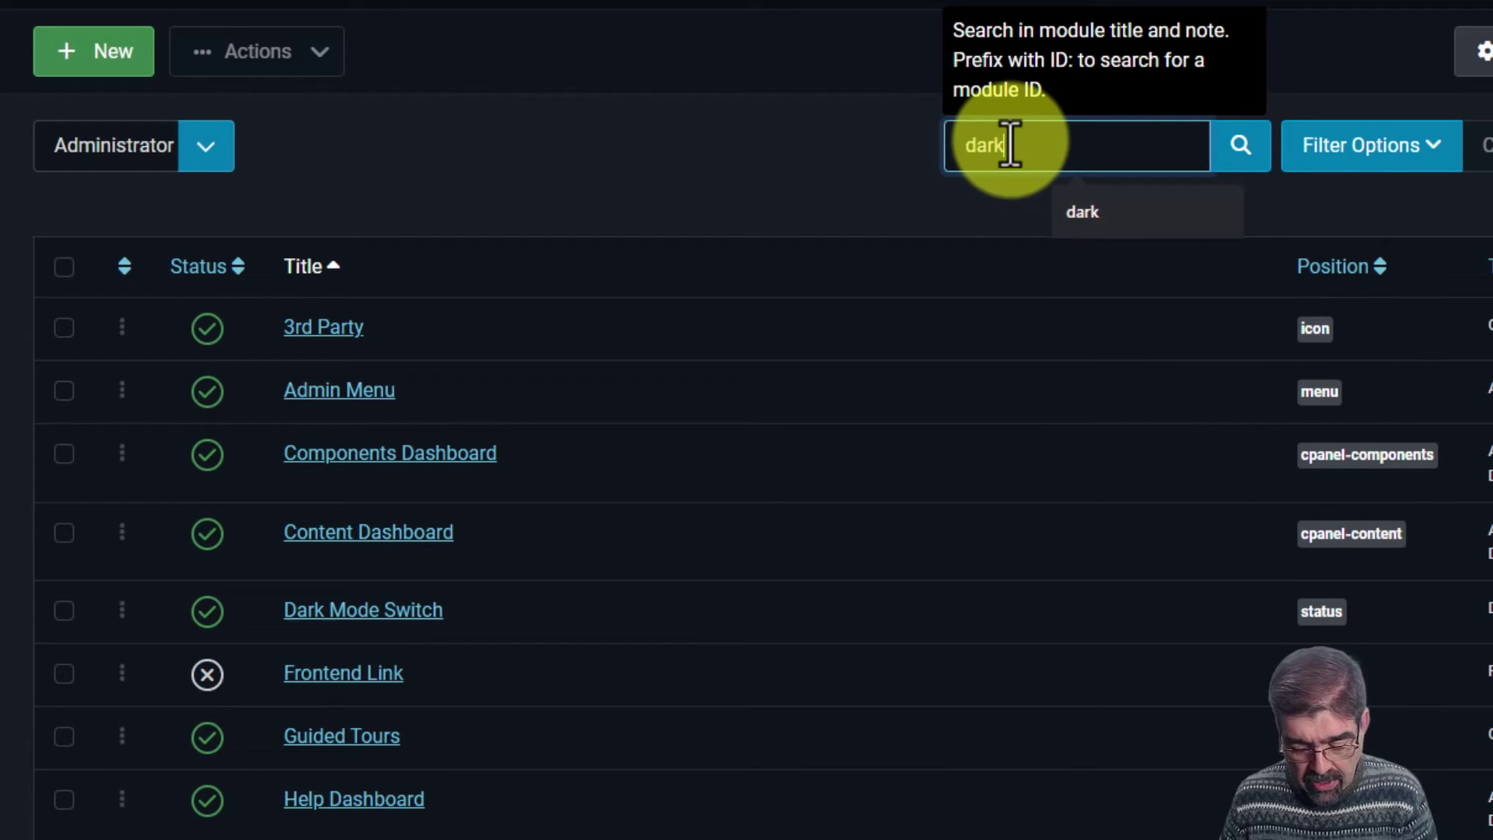
text(k)
click(1233, 163)
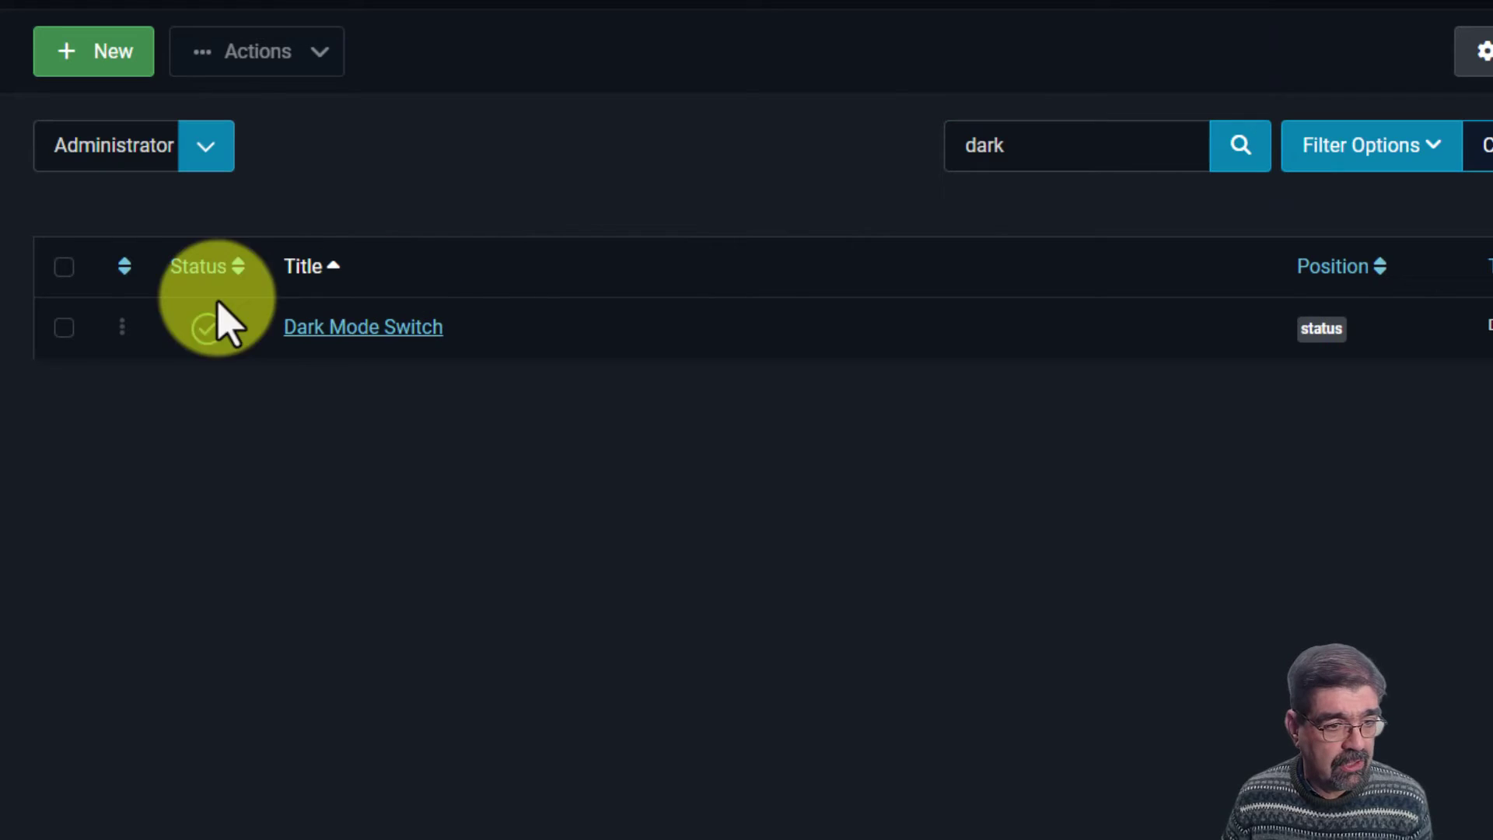
click(63, 327)
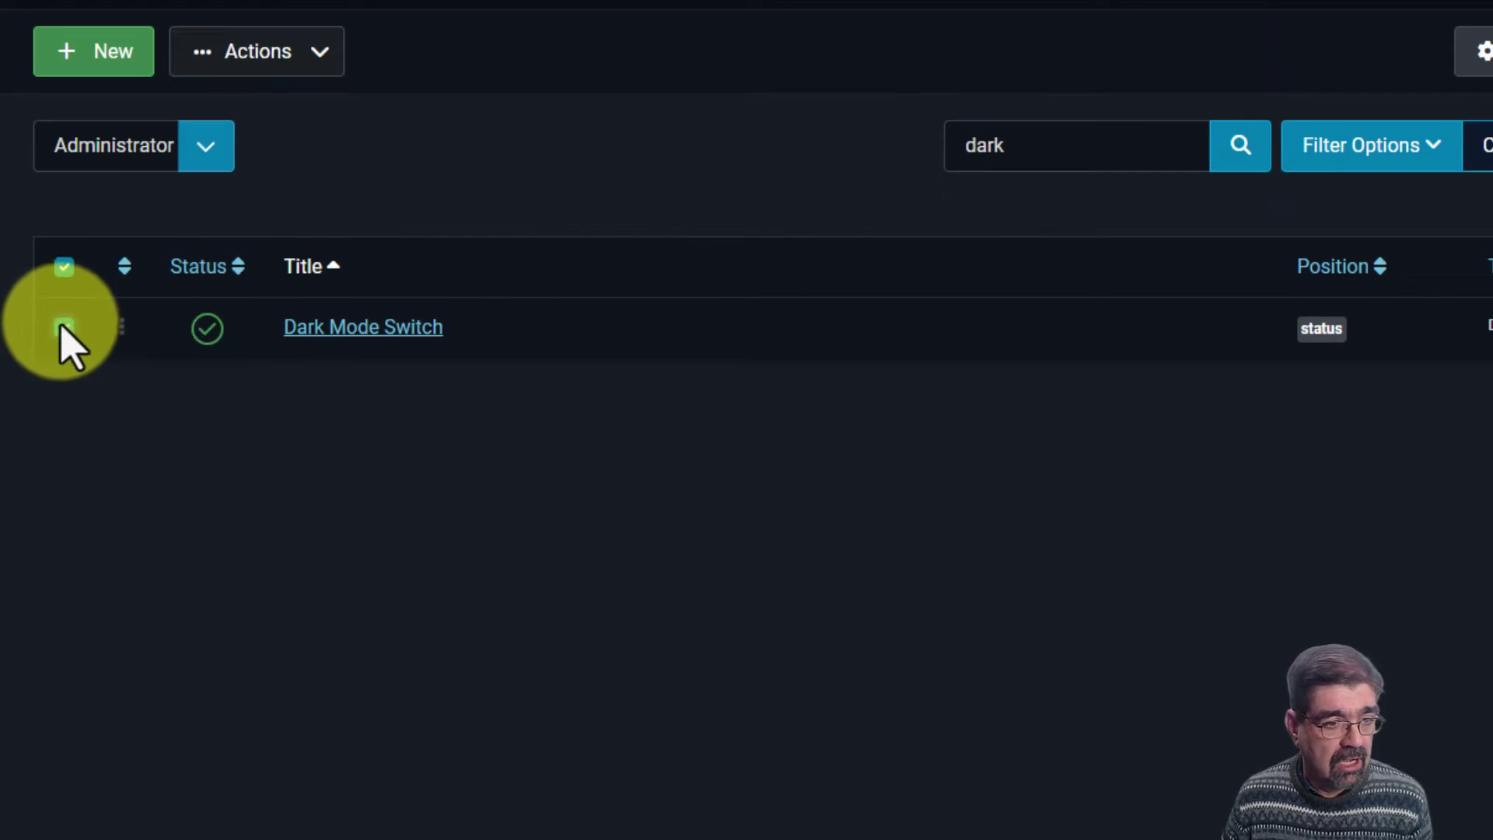
click(246, 65)
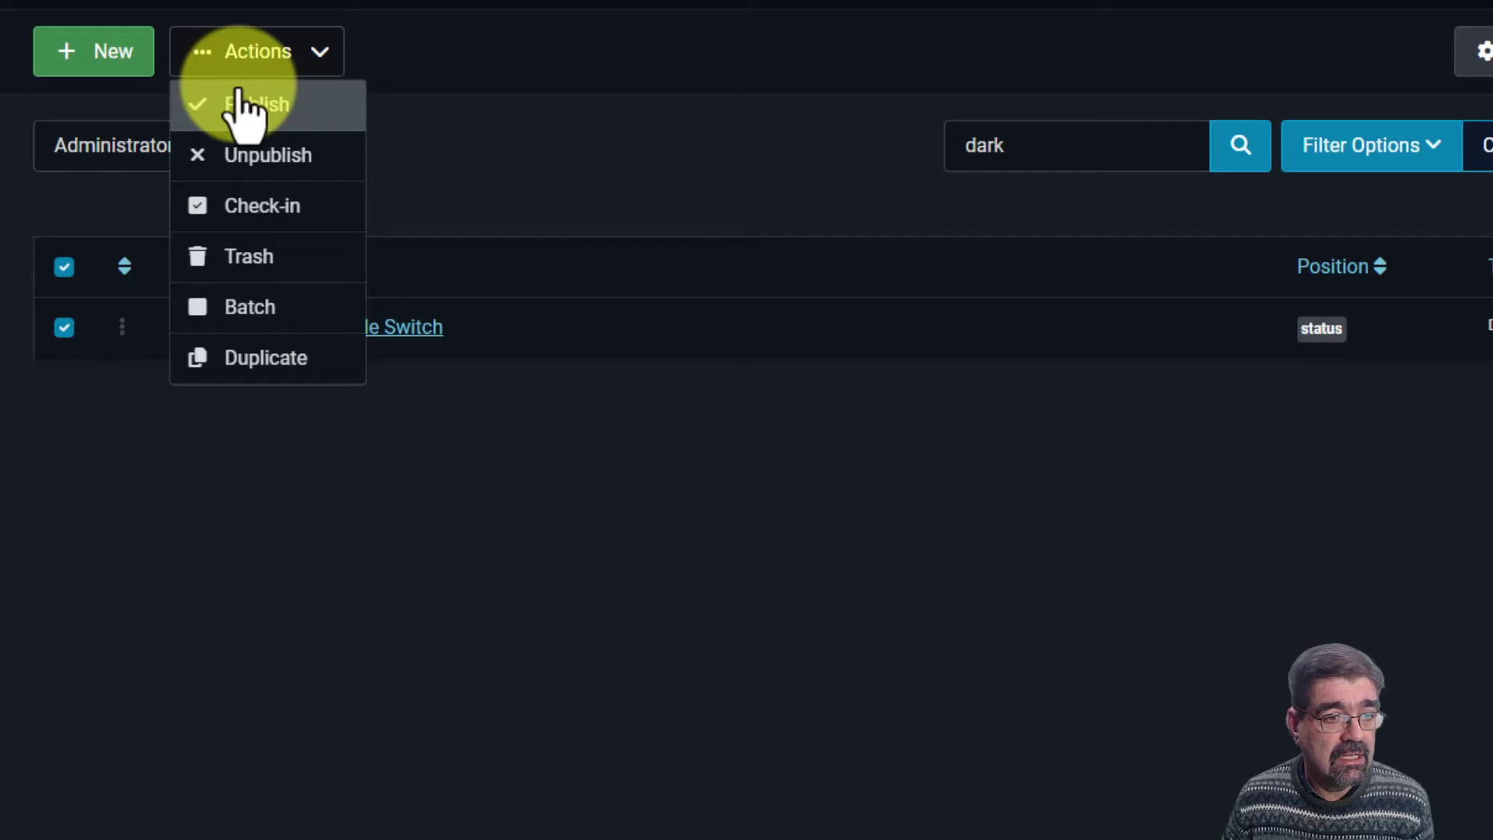
click(240, 263)
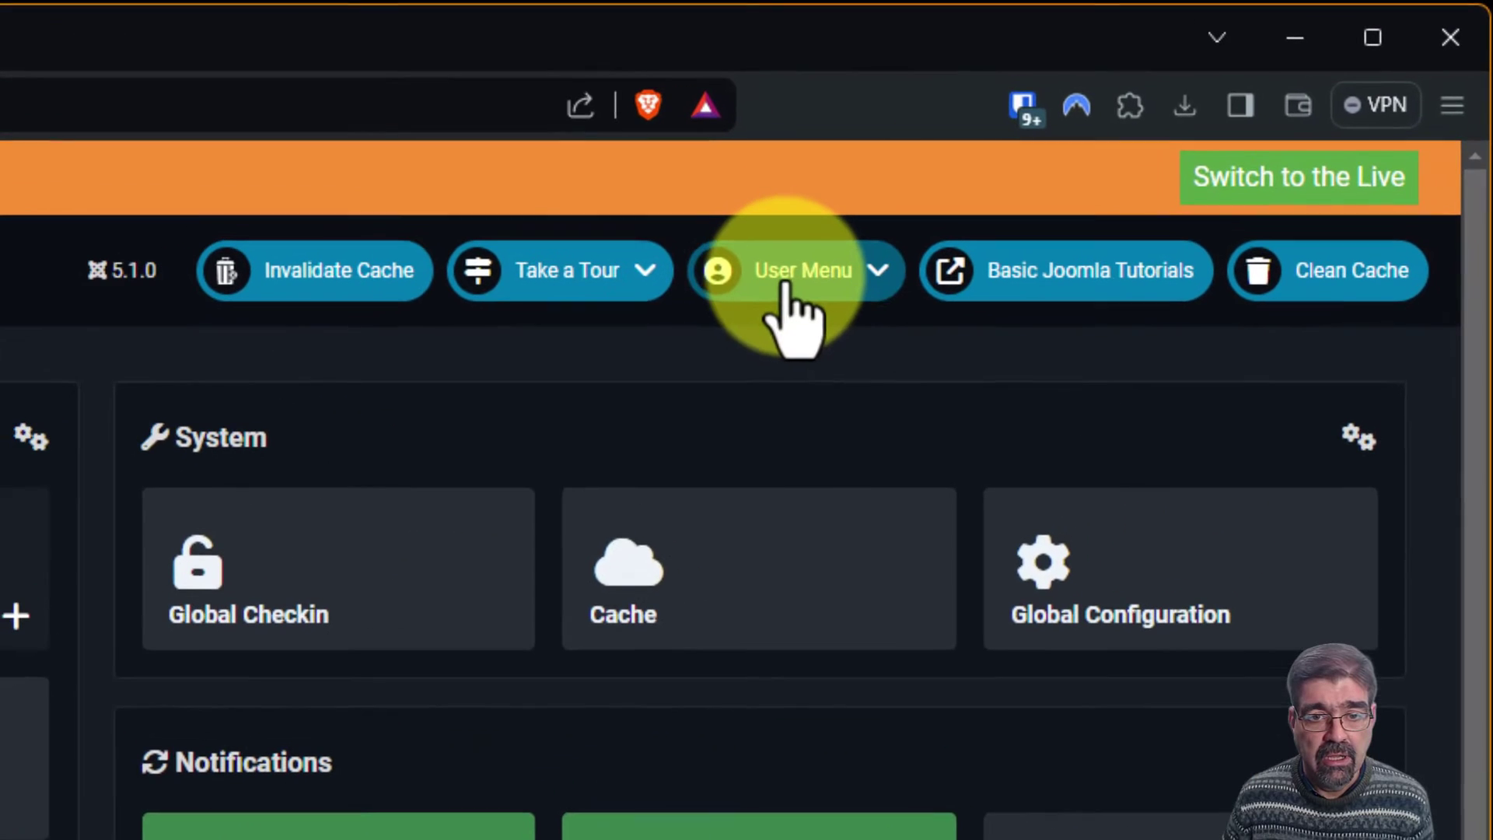
Step: Open the Atum - Default administrator template style and Save & Close it
click(793, 305)
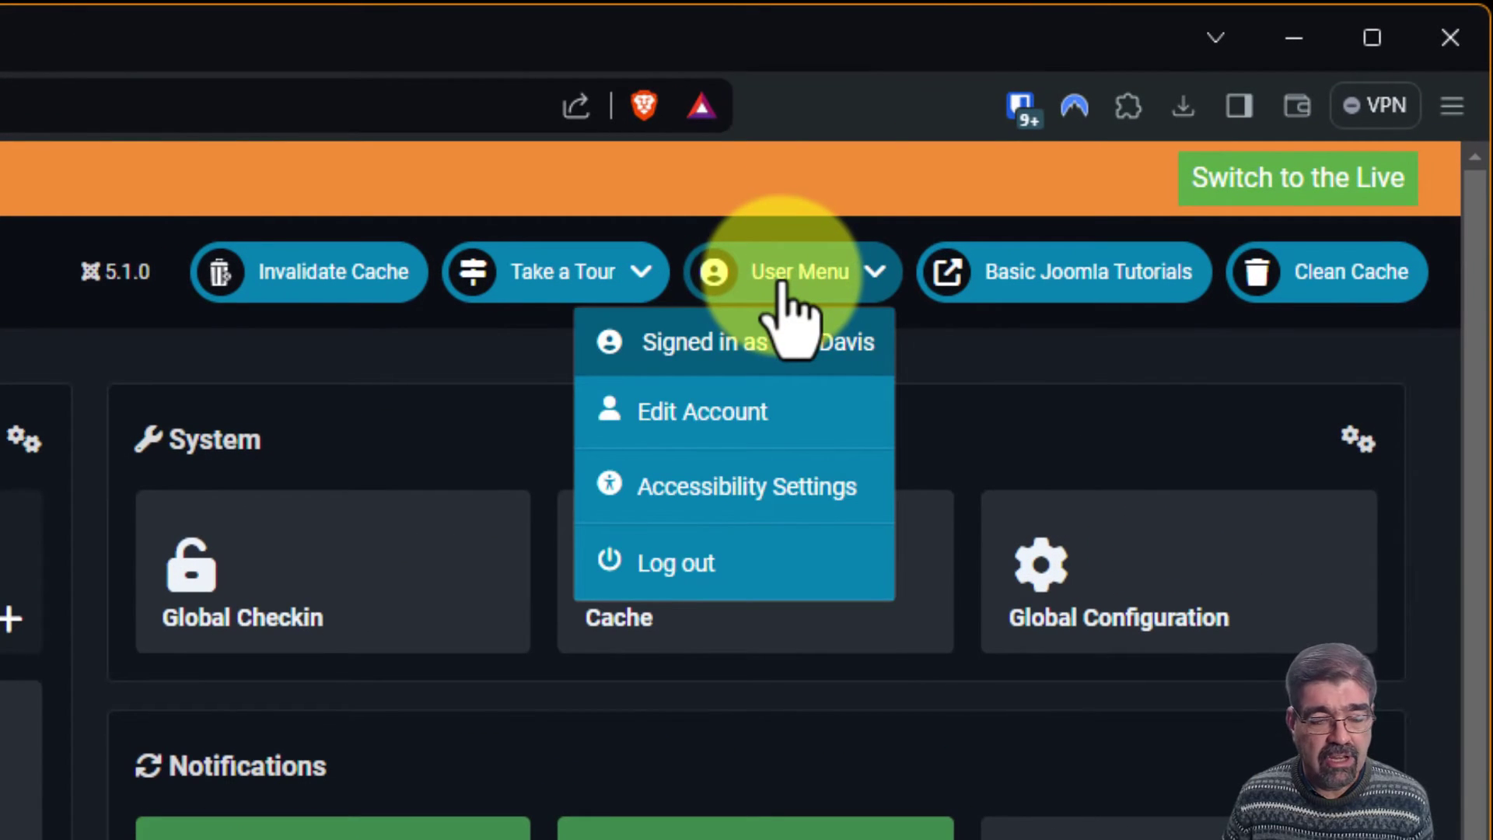
click(779, 281)
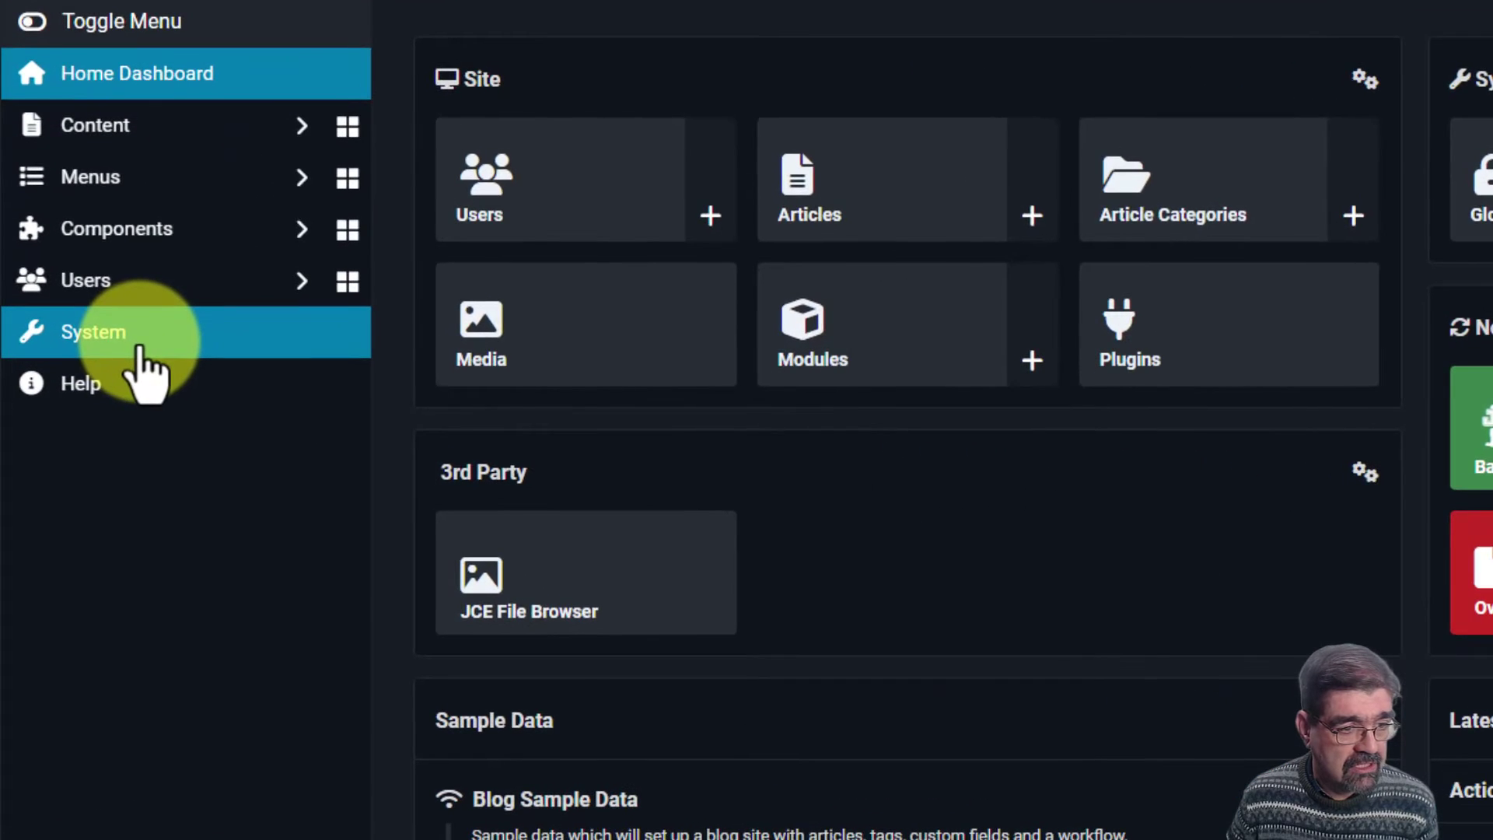
click(138, 350)
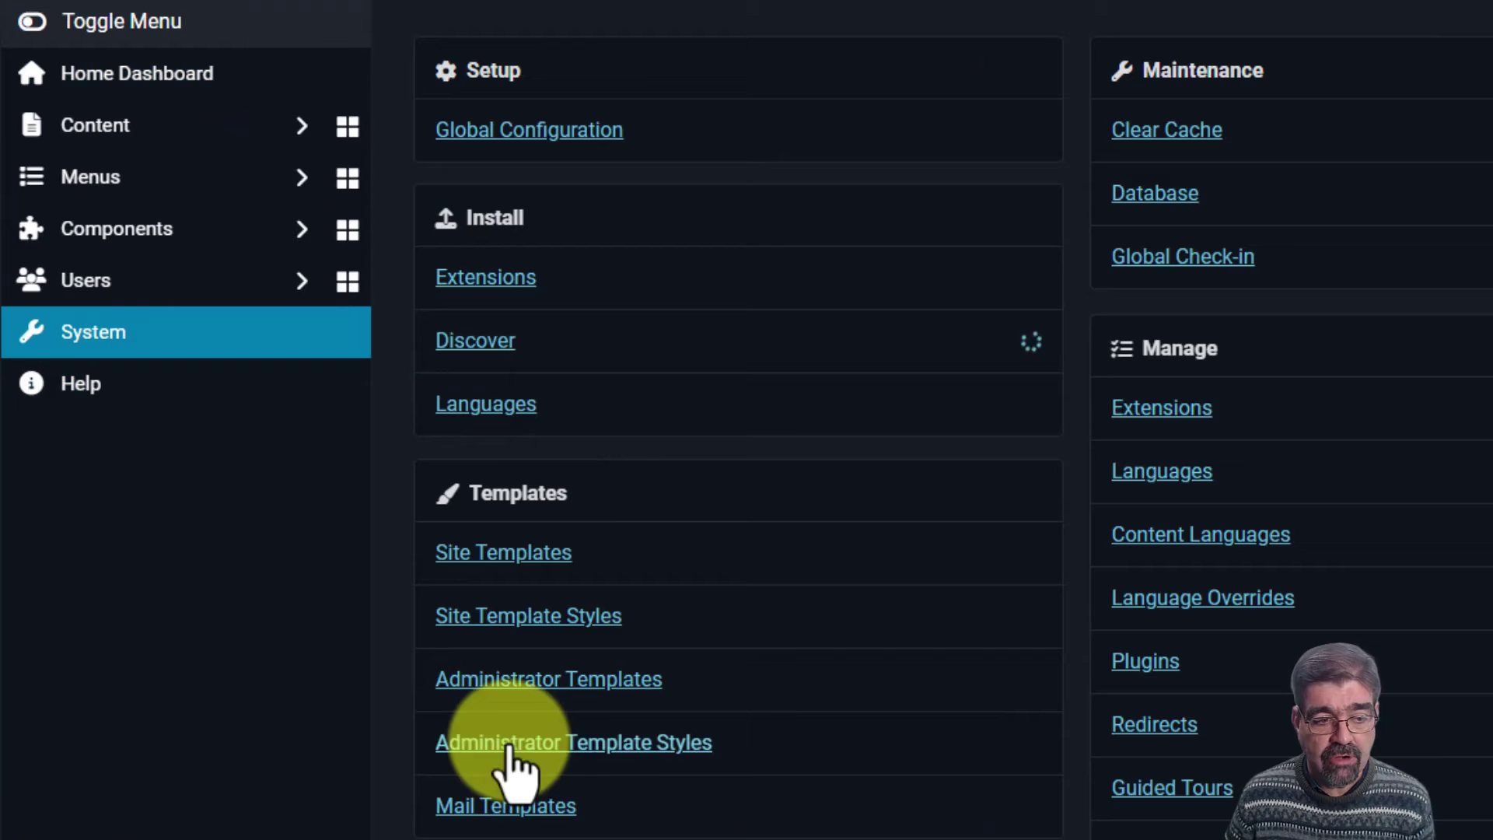
click(615, 761)
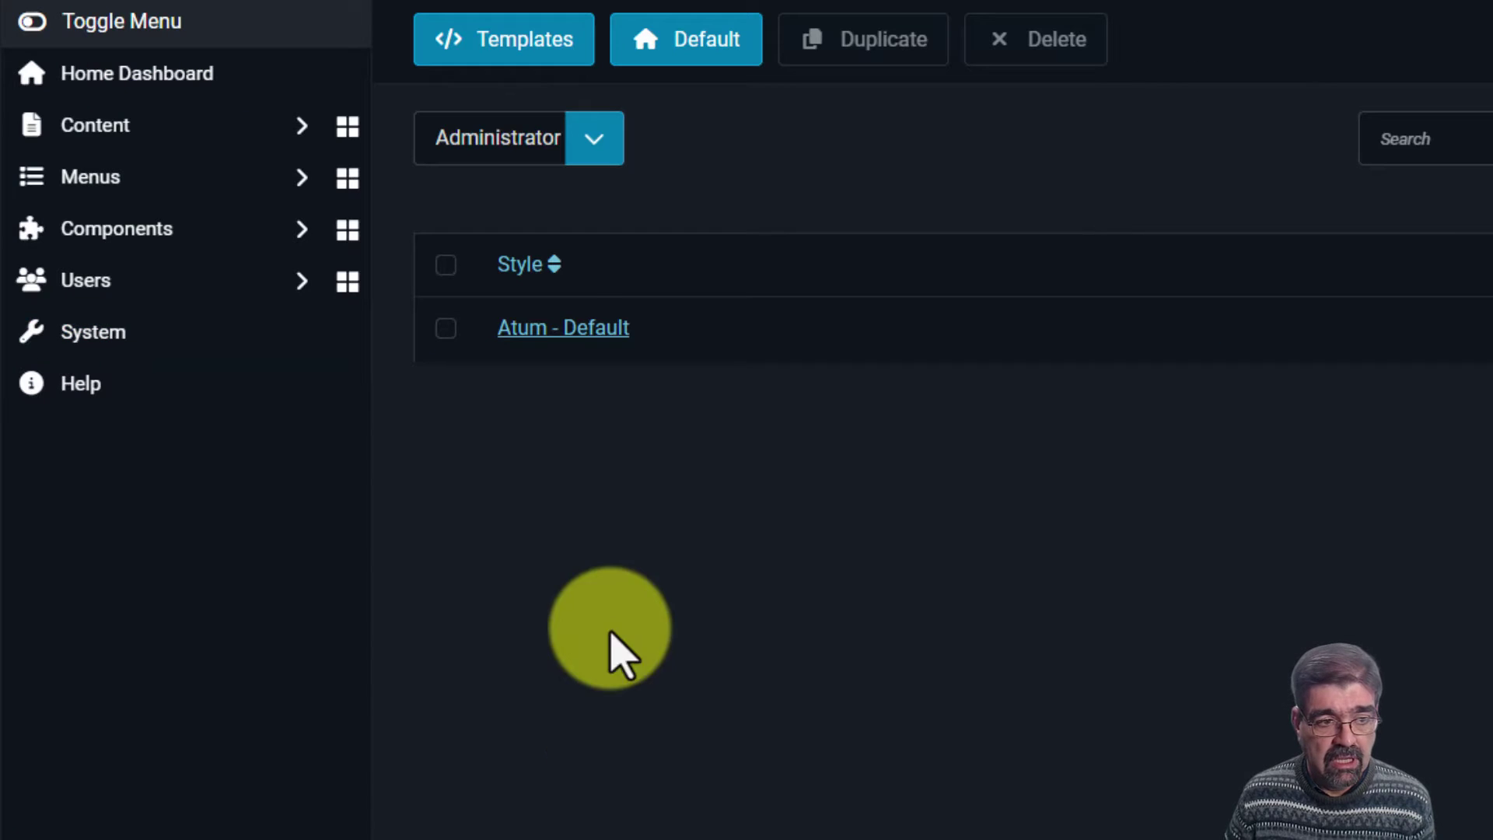
click(564, 332)
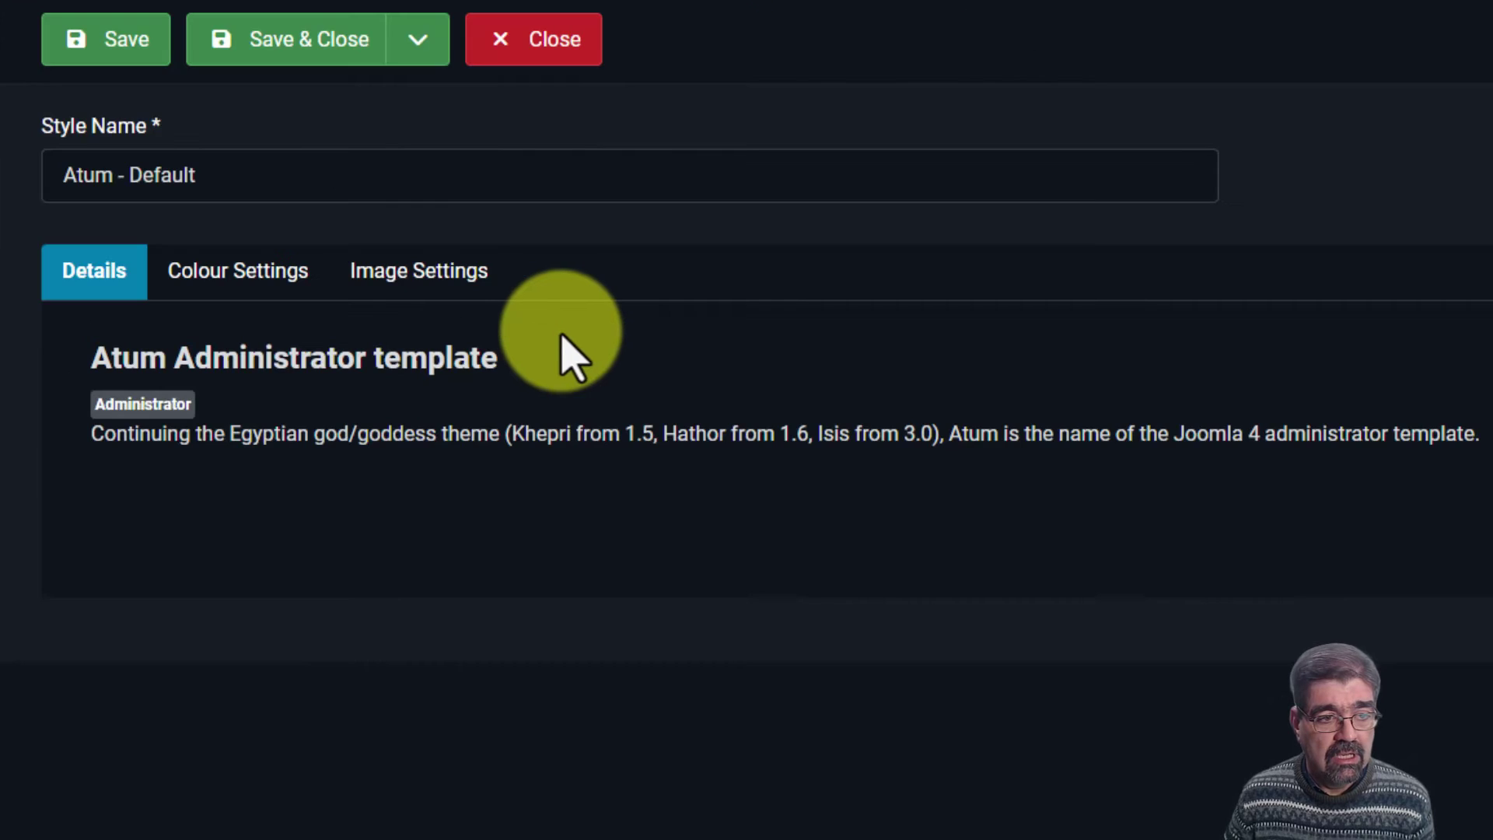
click(309, 53)
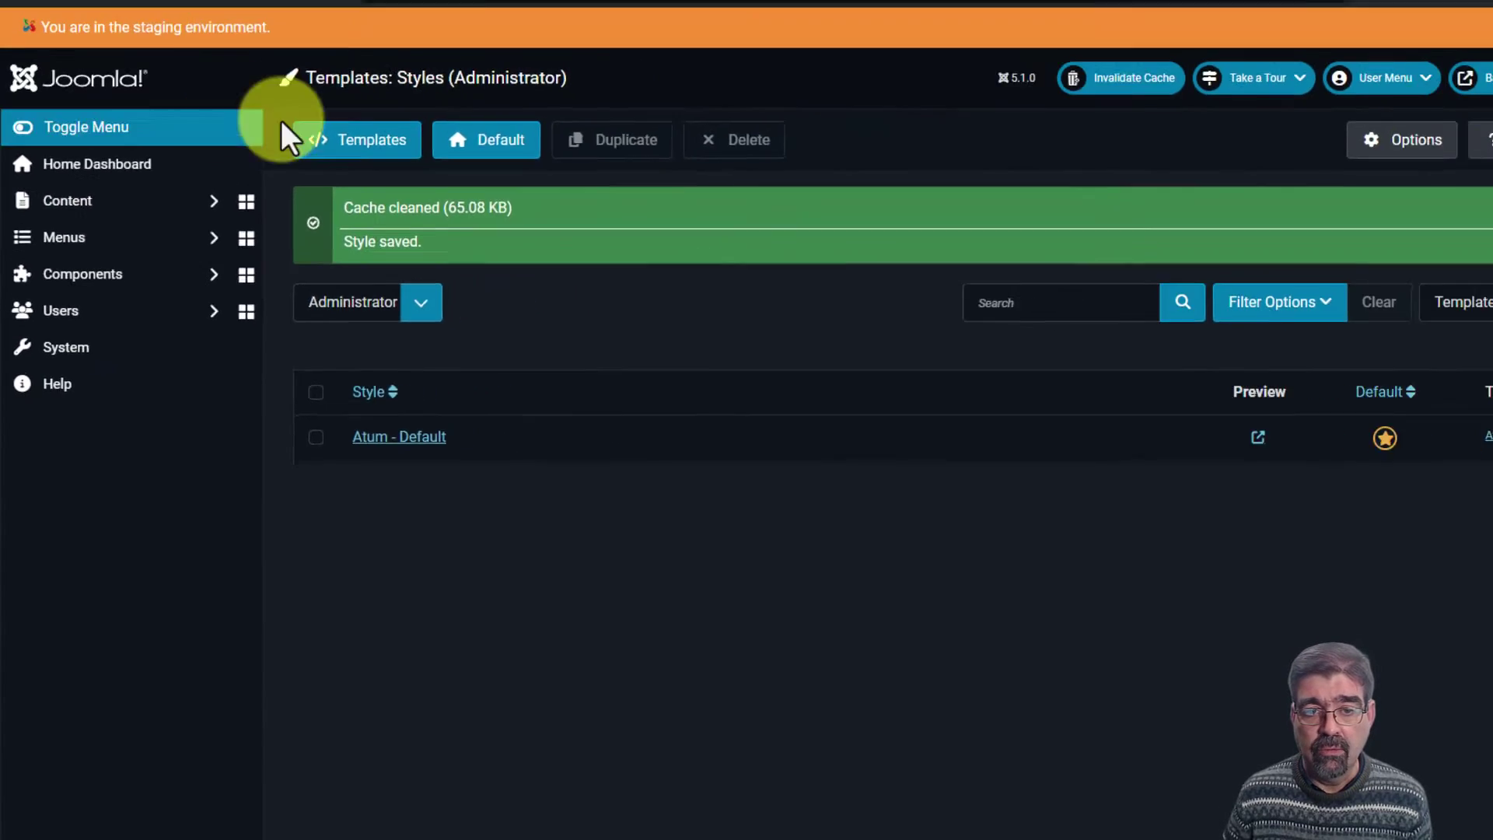
Step: From the User Menu, switch the admin interface to Light Mode, then back to Dark Mode
click(1197, 137)
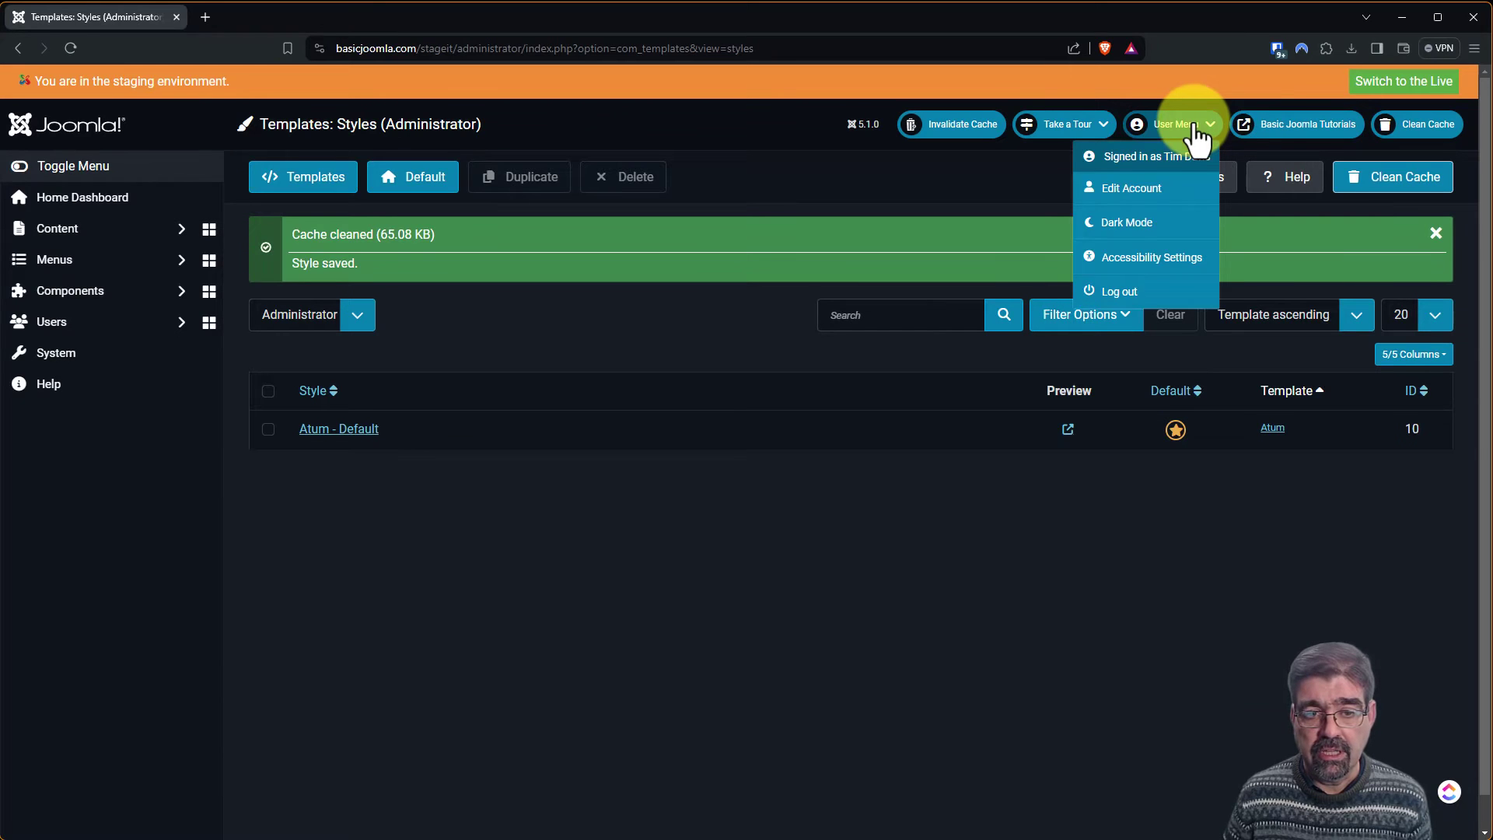
click(1137, 225)
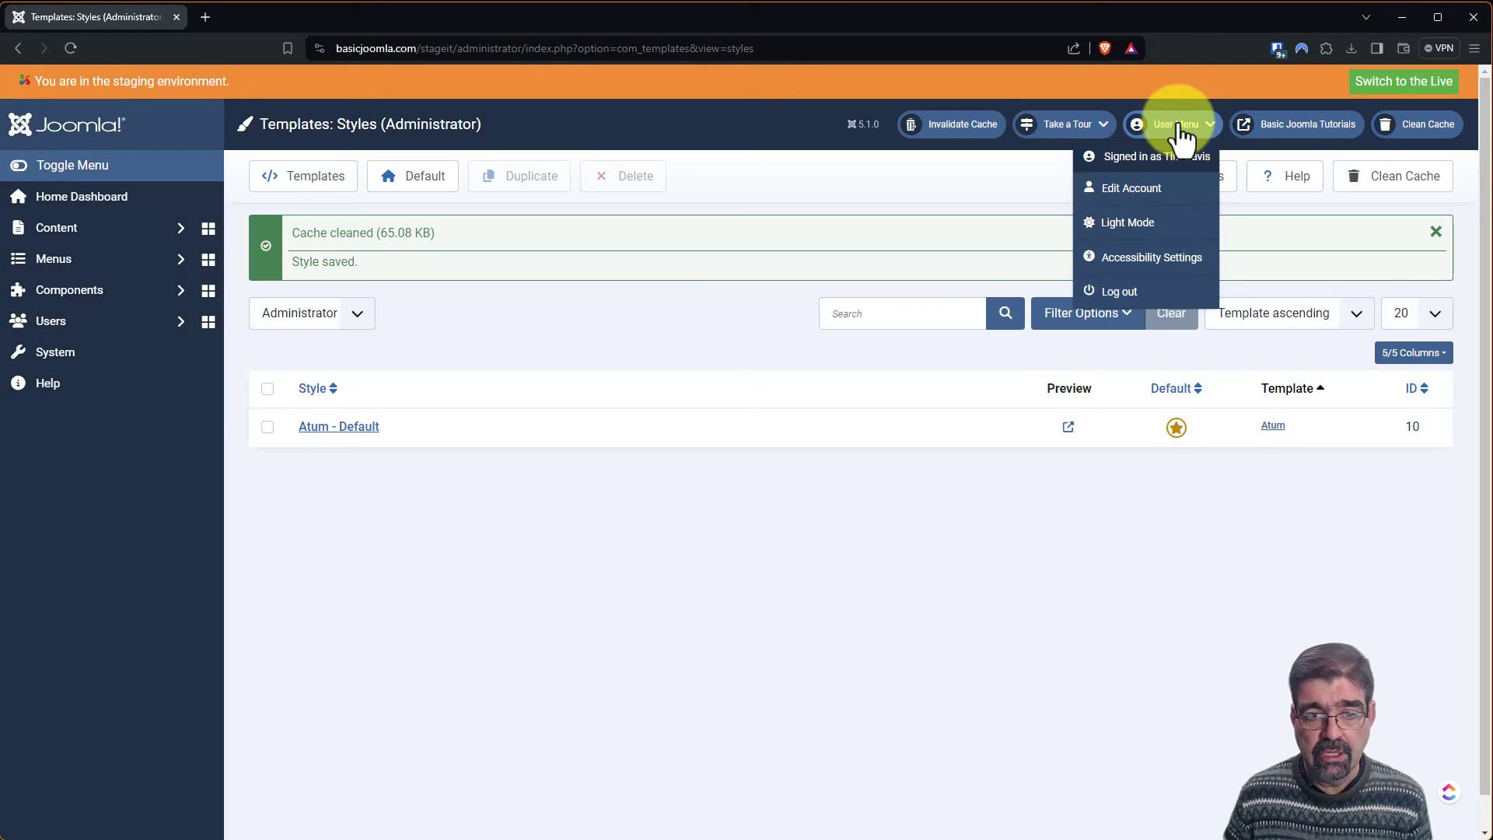
click(1173, 127)
click(1173, 126)
click(1138, 223)
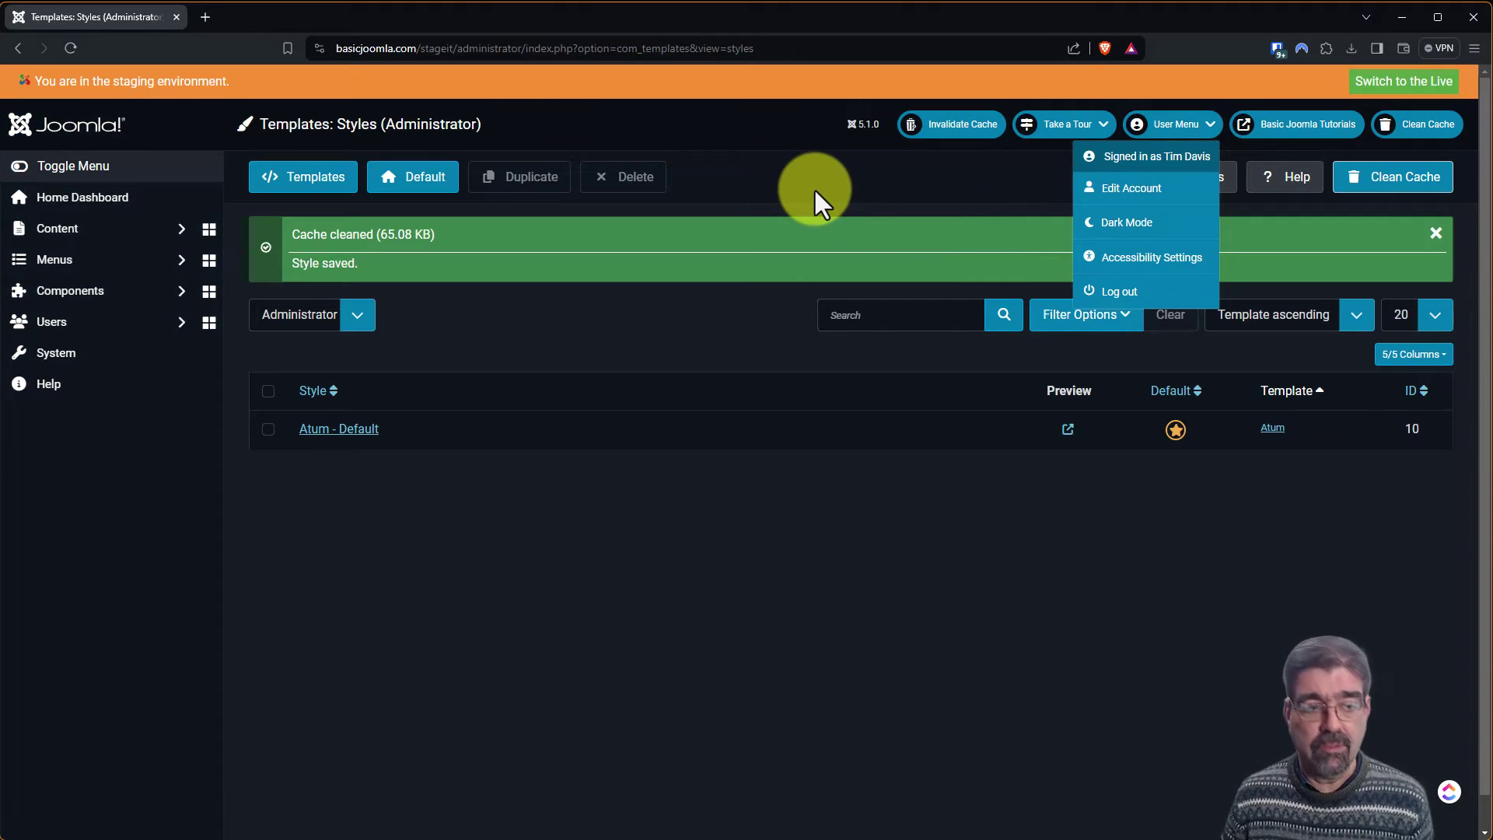
Step: Try Light and Dark for Atum - Default's Dark Mode, then save it as Follow OS settings
click(345, 440)
click(351, 434)
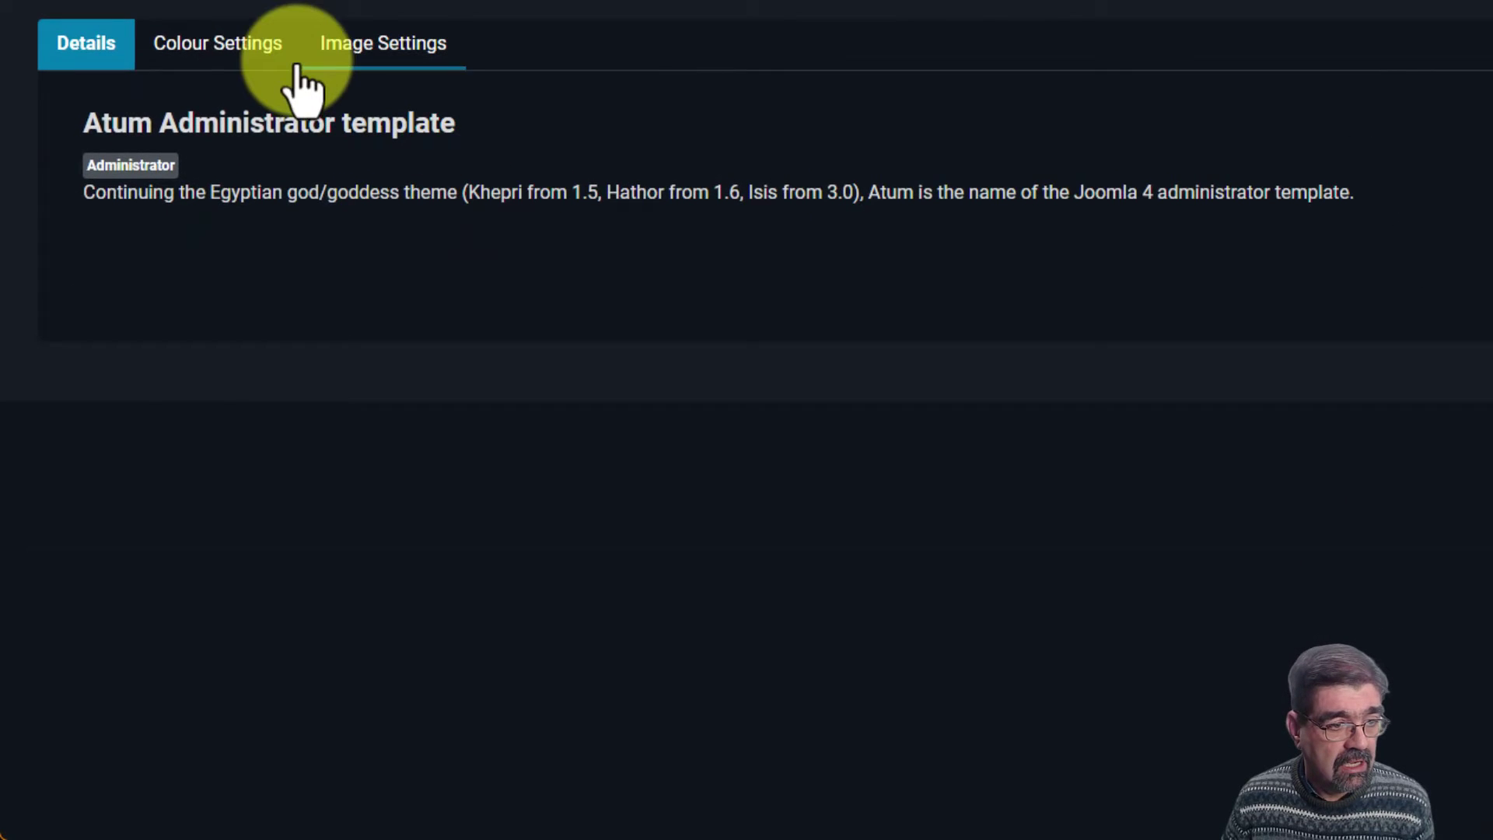
click(233, 49)
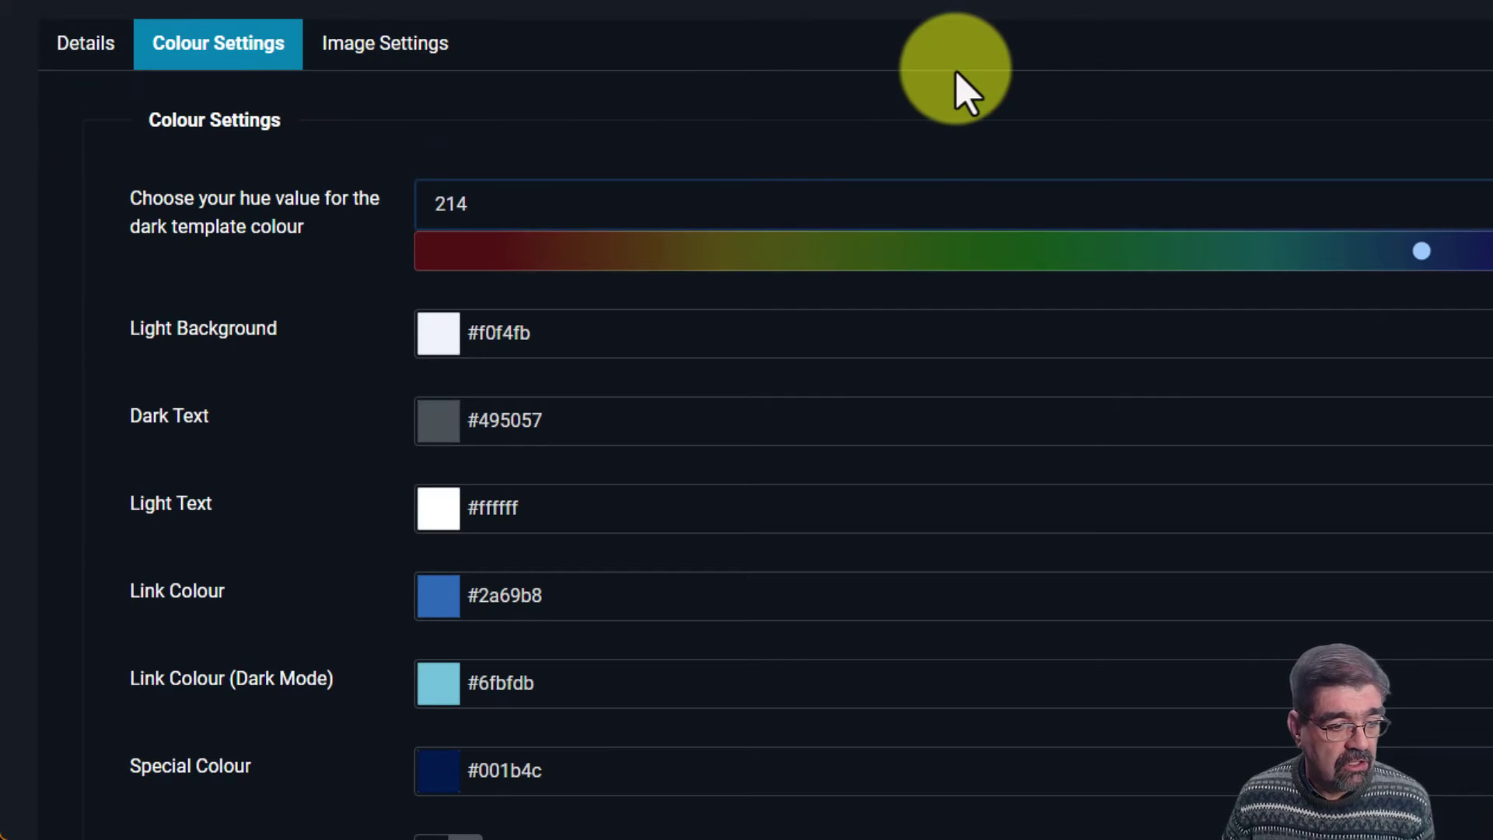
scroll(951, 81, down, 1)
scroll(939, 93, down, 1)
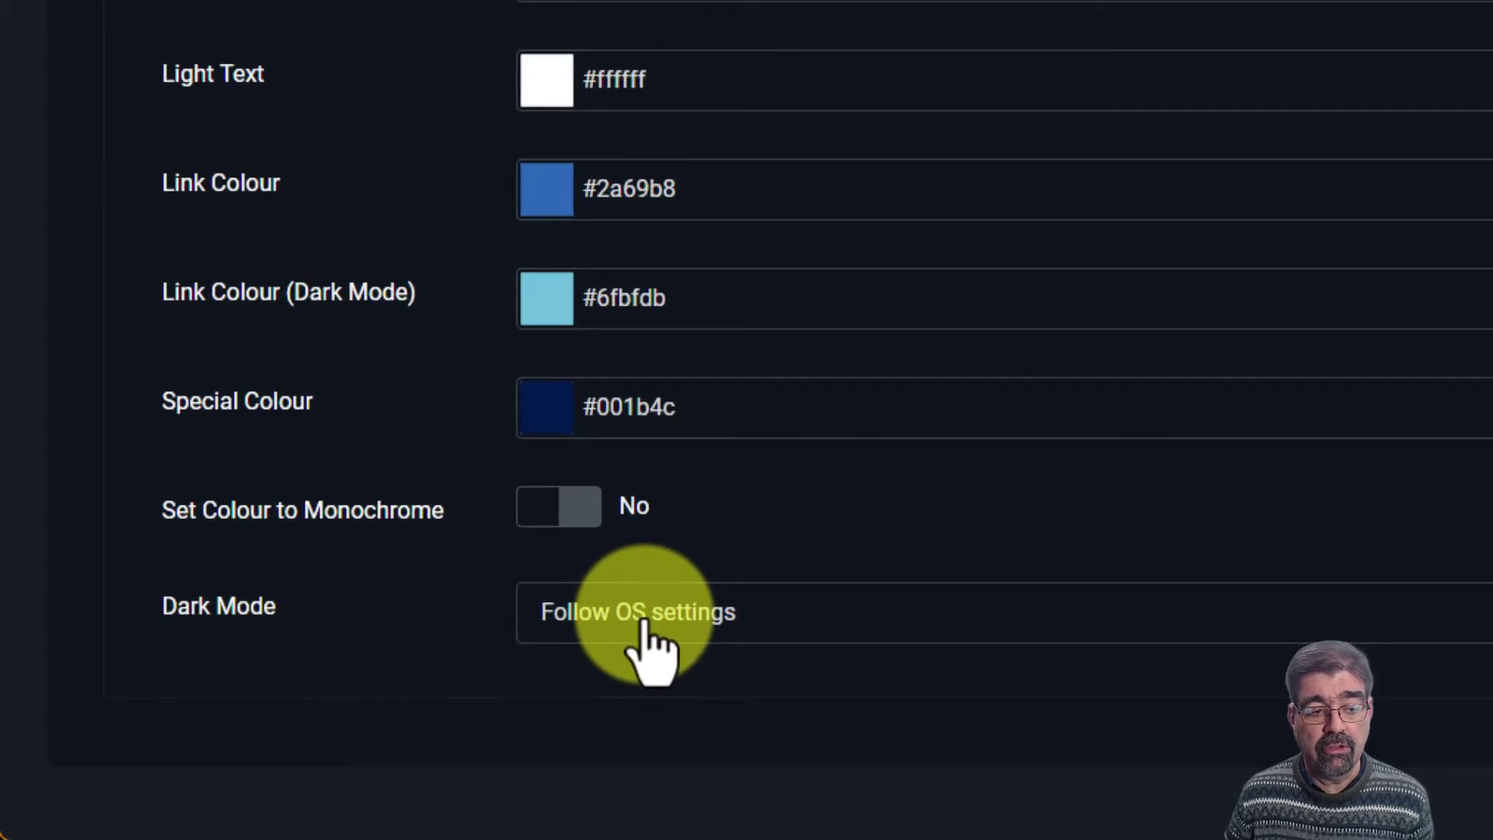
click(648, 630)
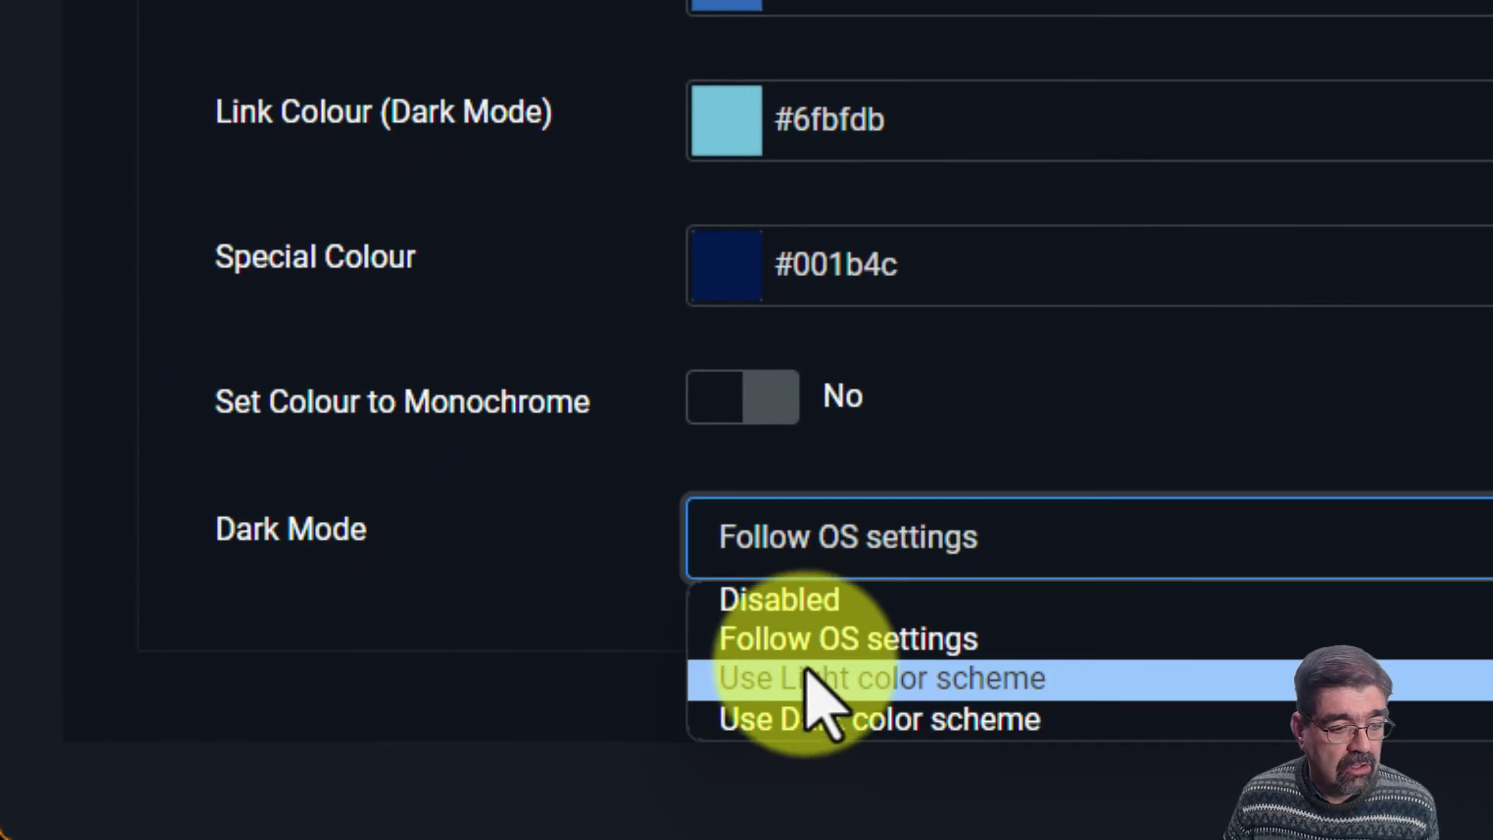
click(816, 688)
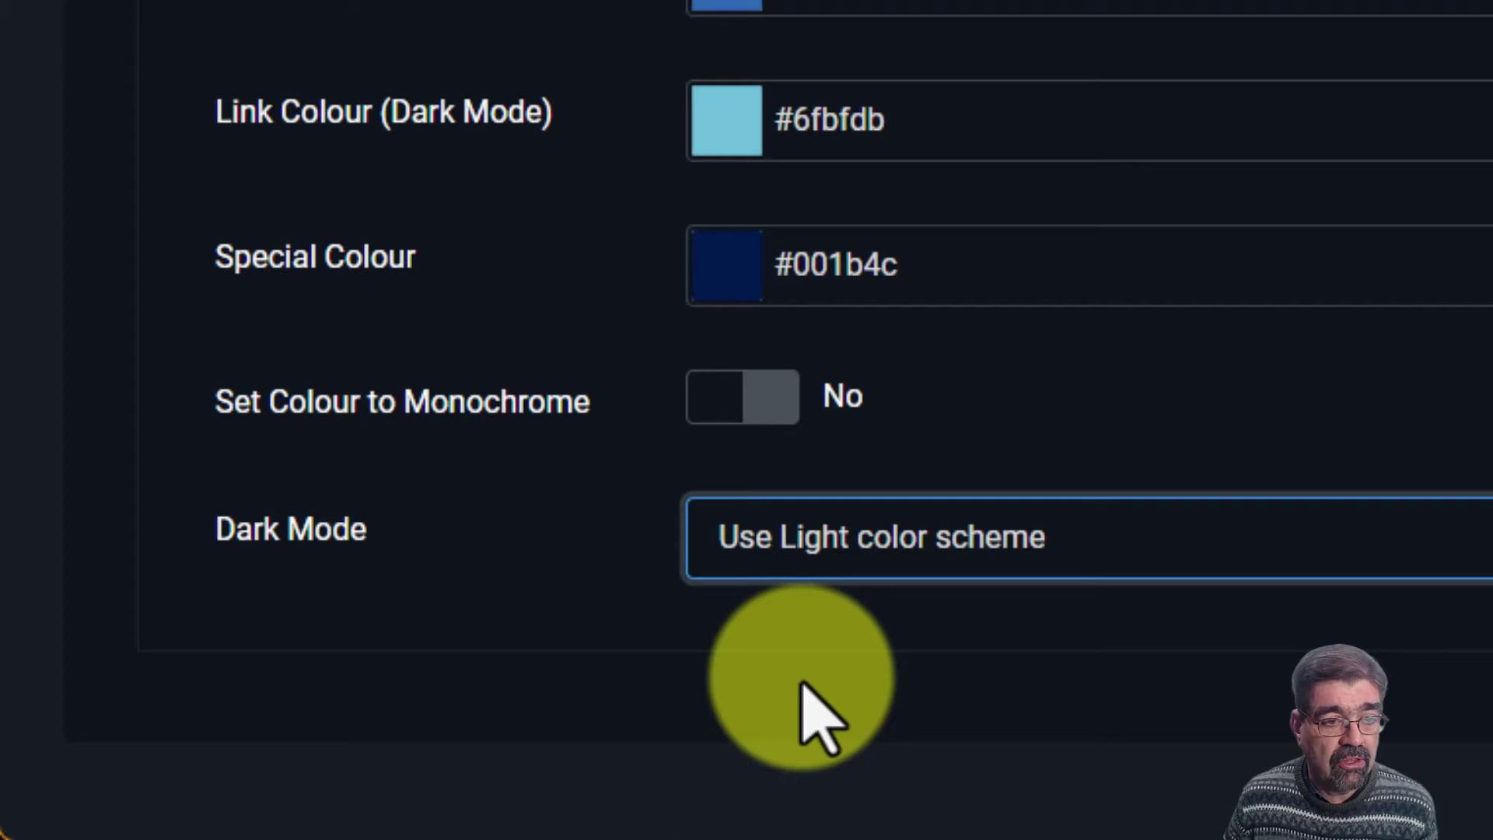
click(833, 566)
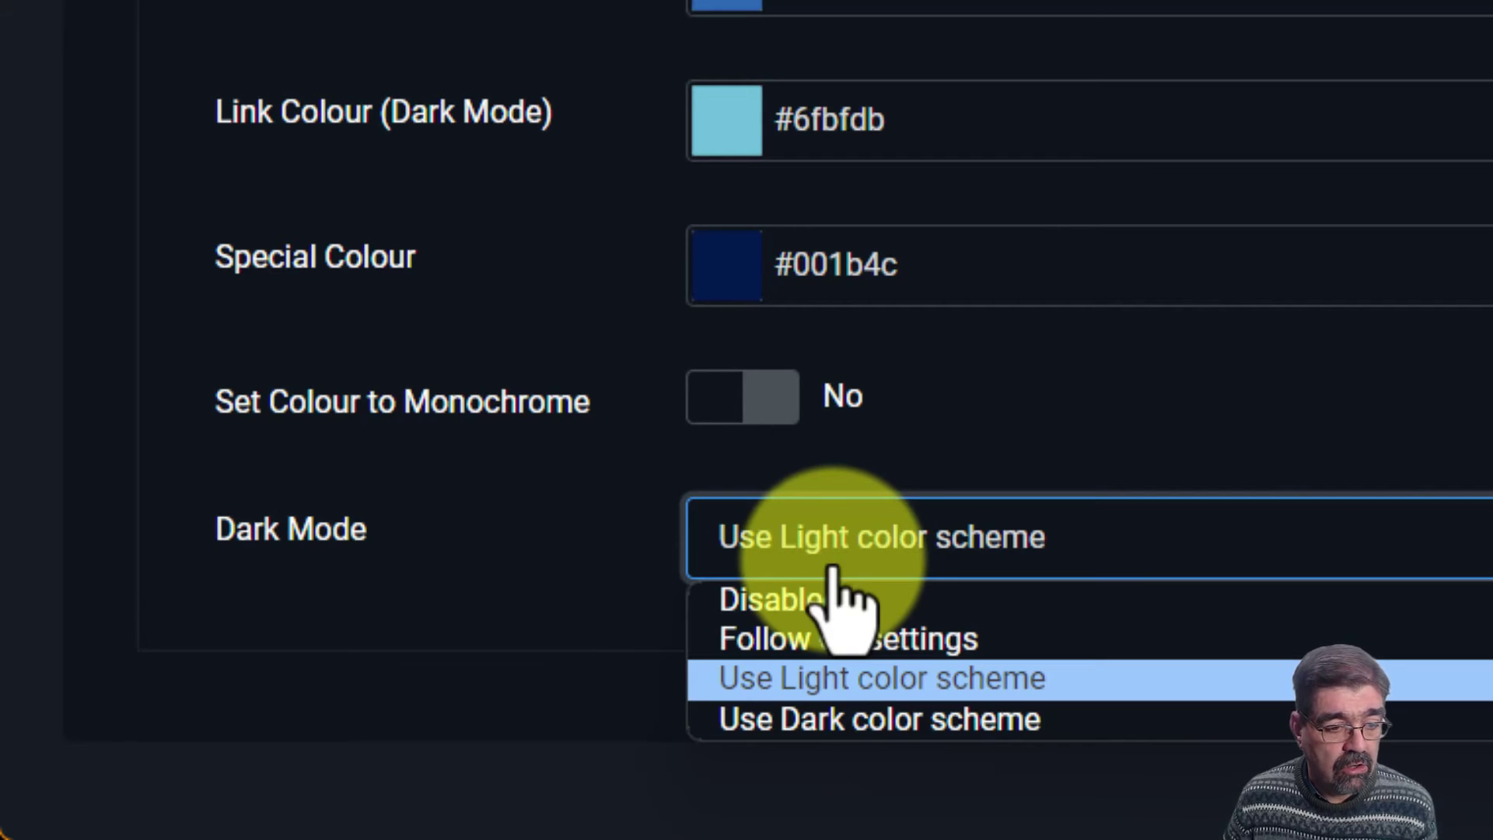
click(833, 724)
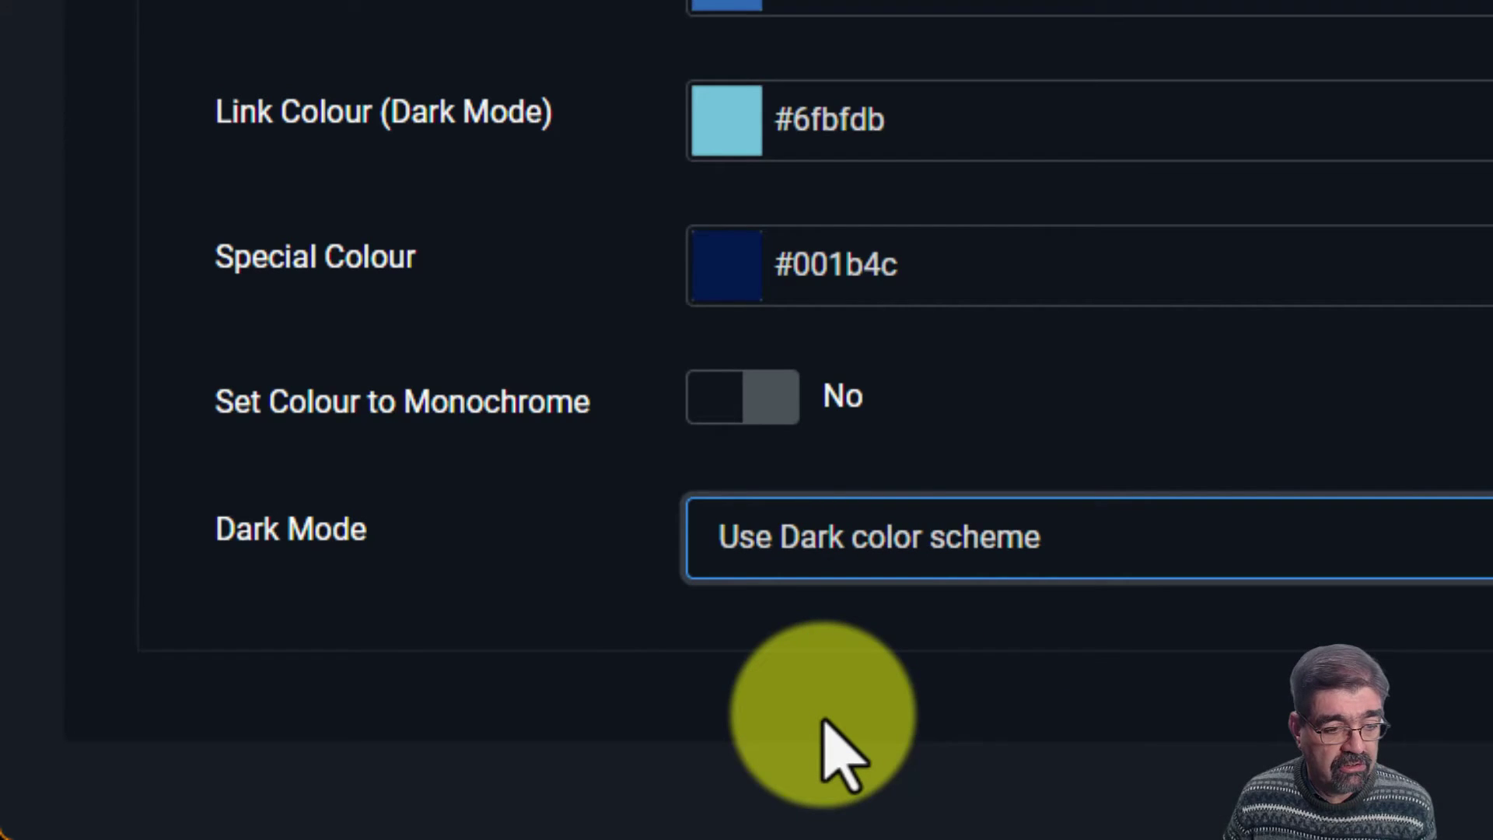
click(858, 562)
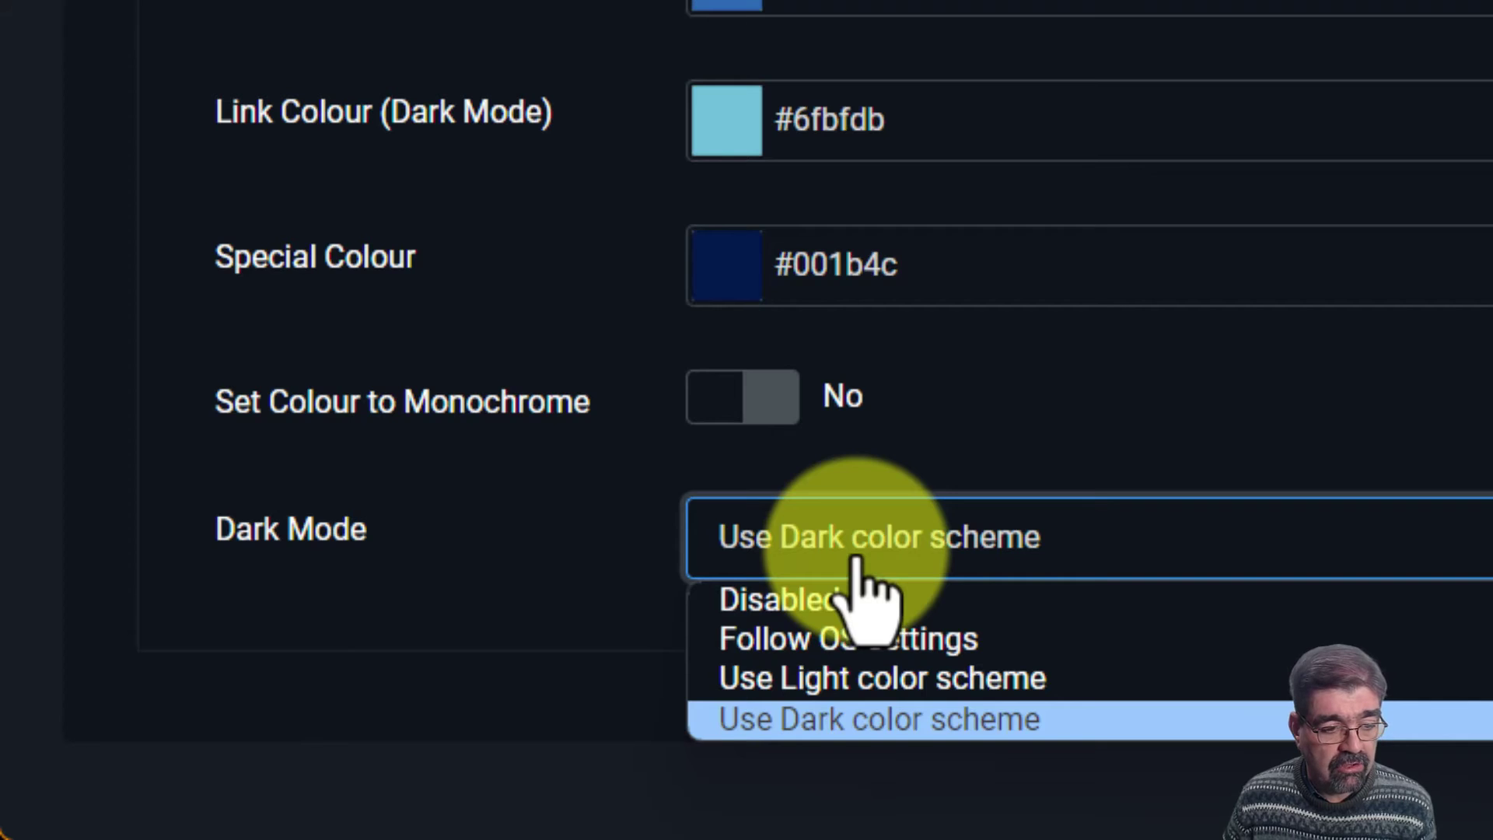
click(855, 636)
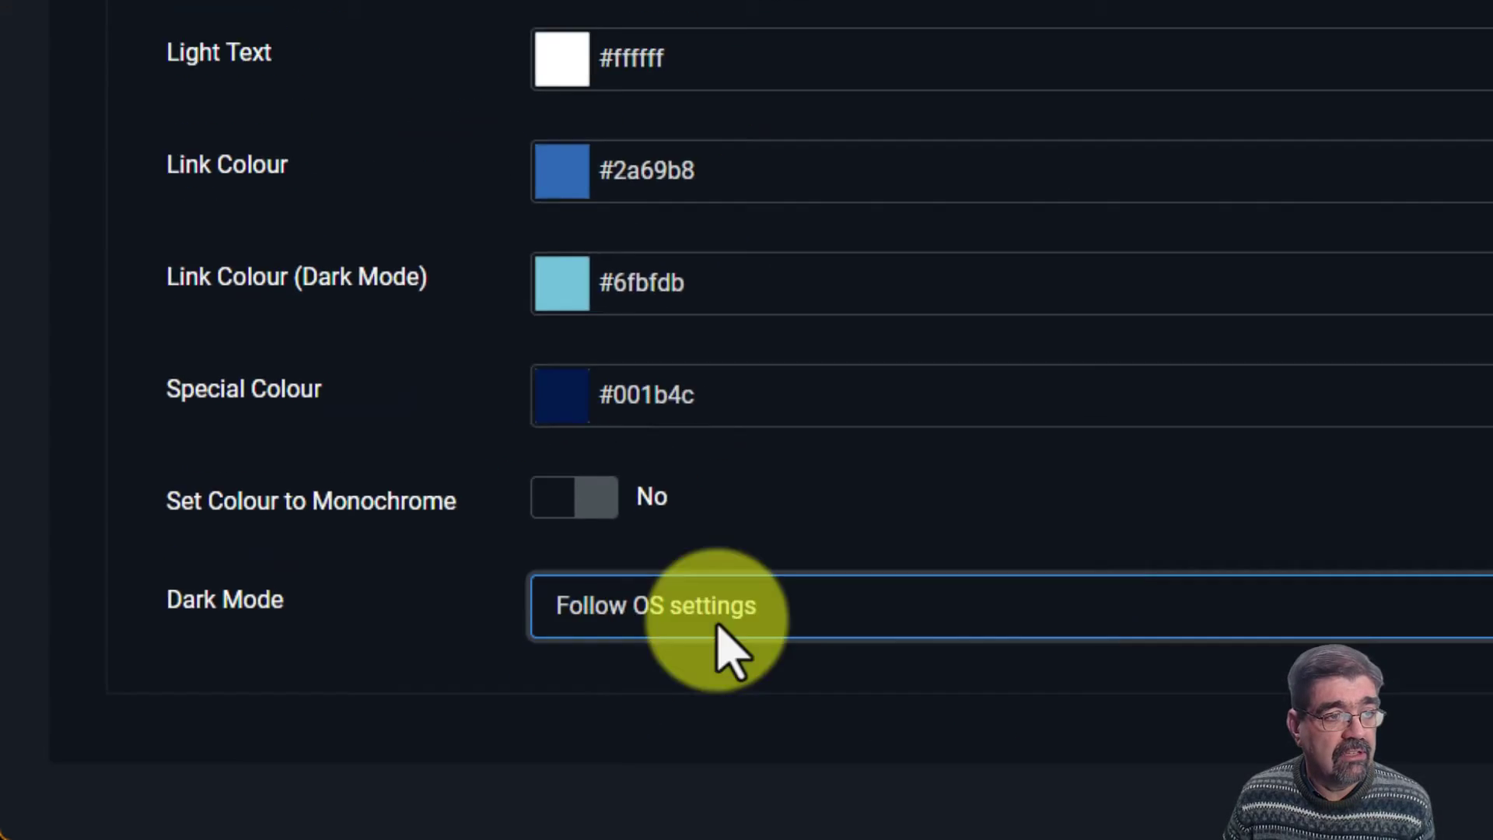
click(178, 97)
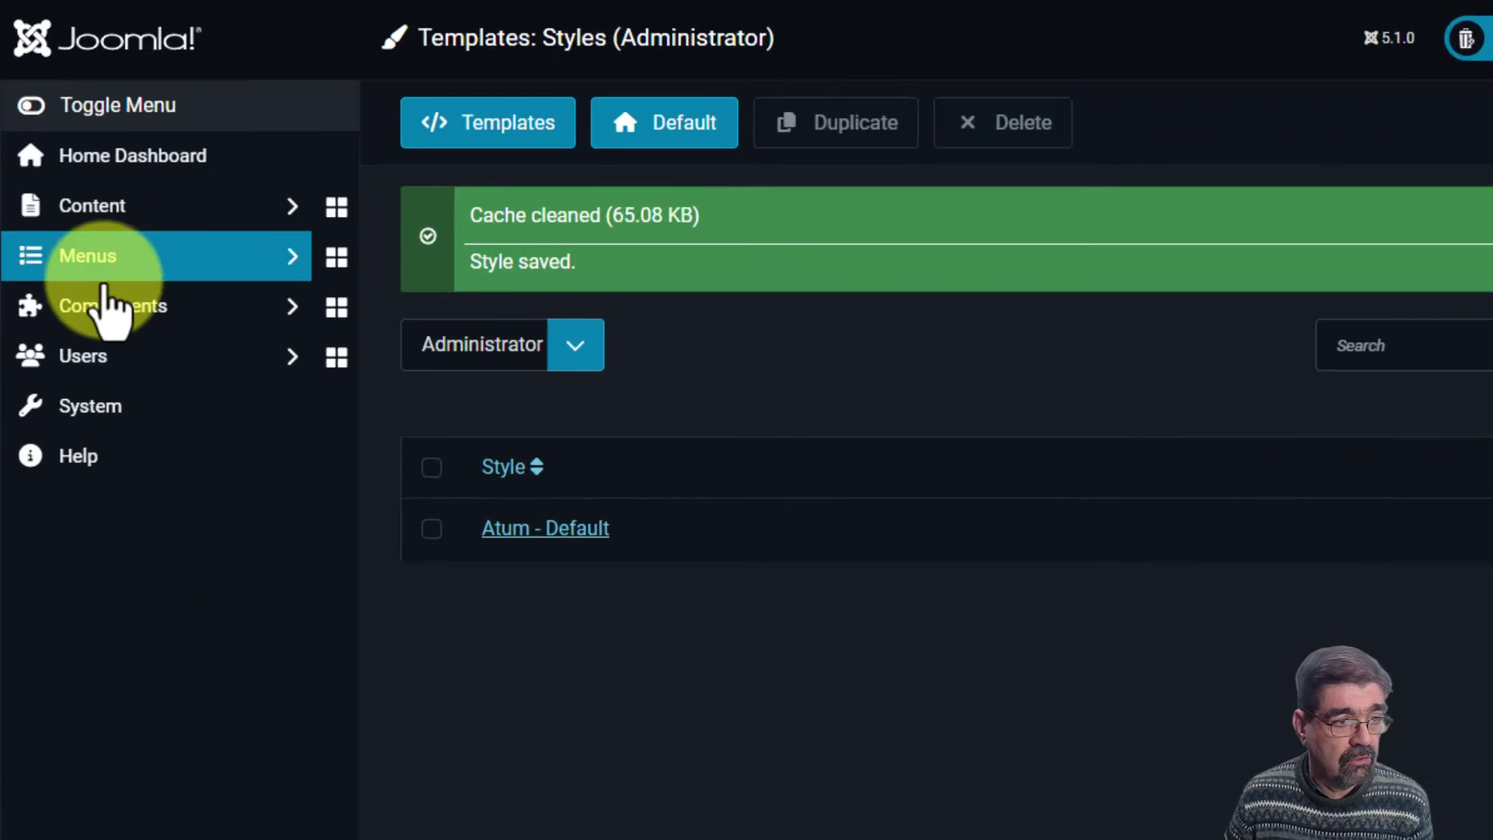
Step: Open the second user's profile under Users > Manage and leave Basic Settings Dark Mode at Use Default
click(71, 323)
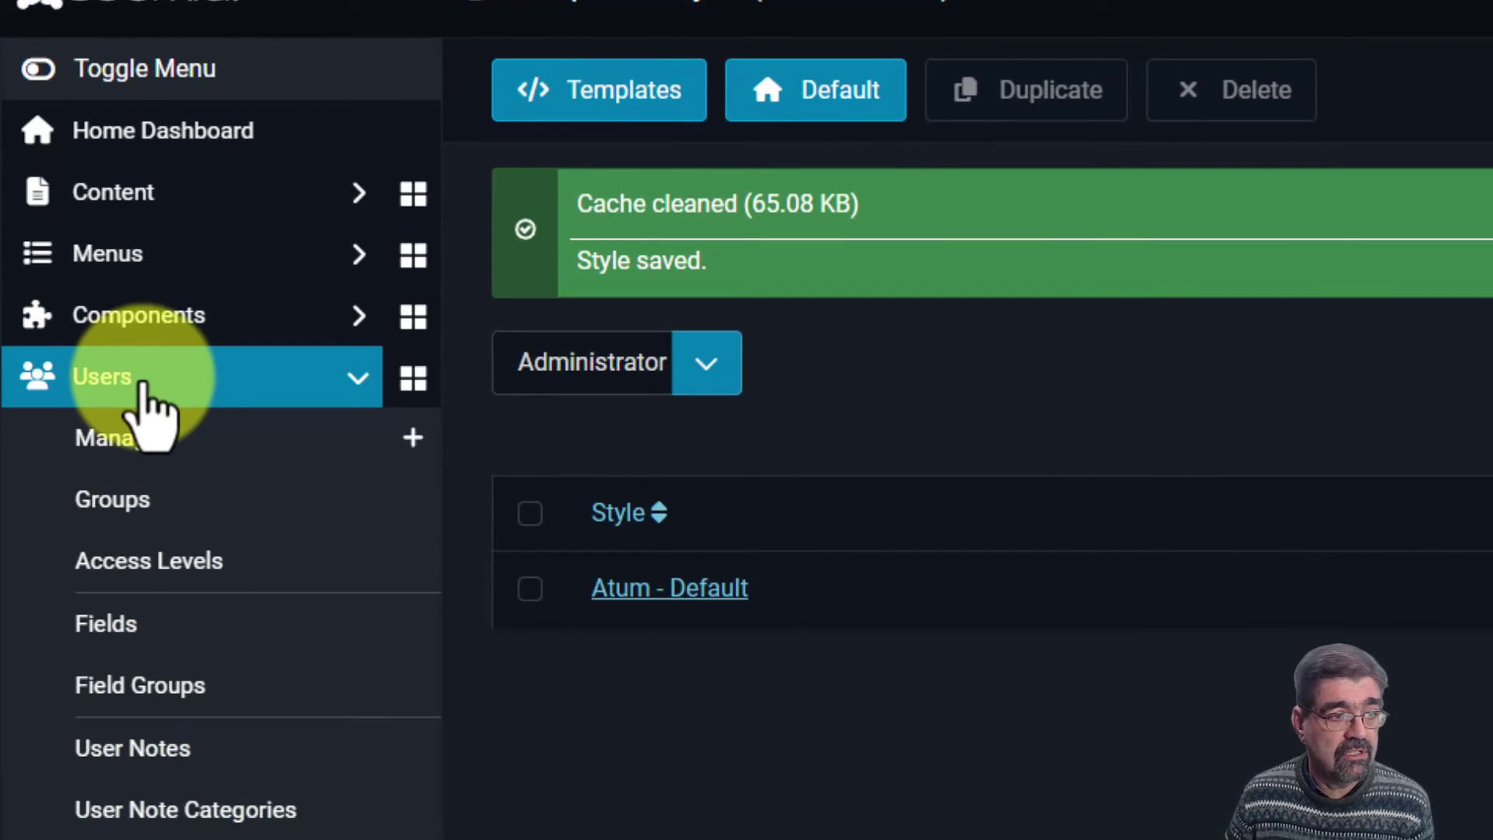
click(146, 450)
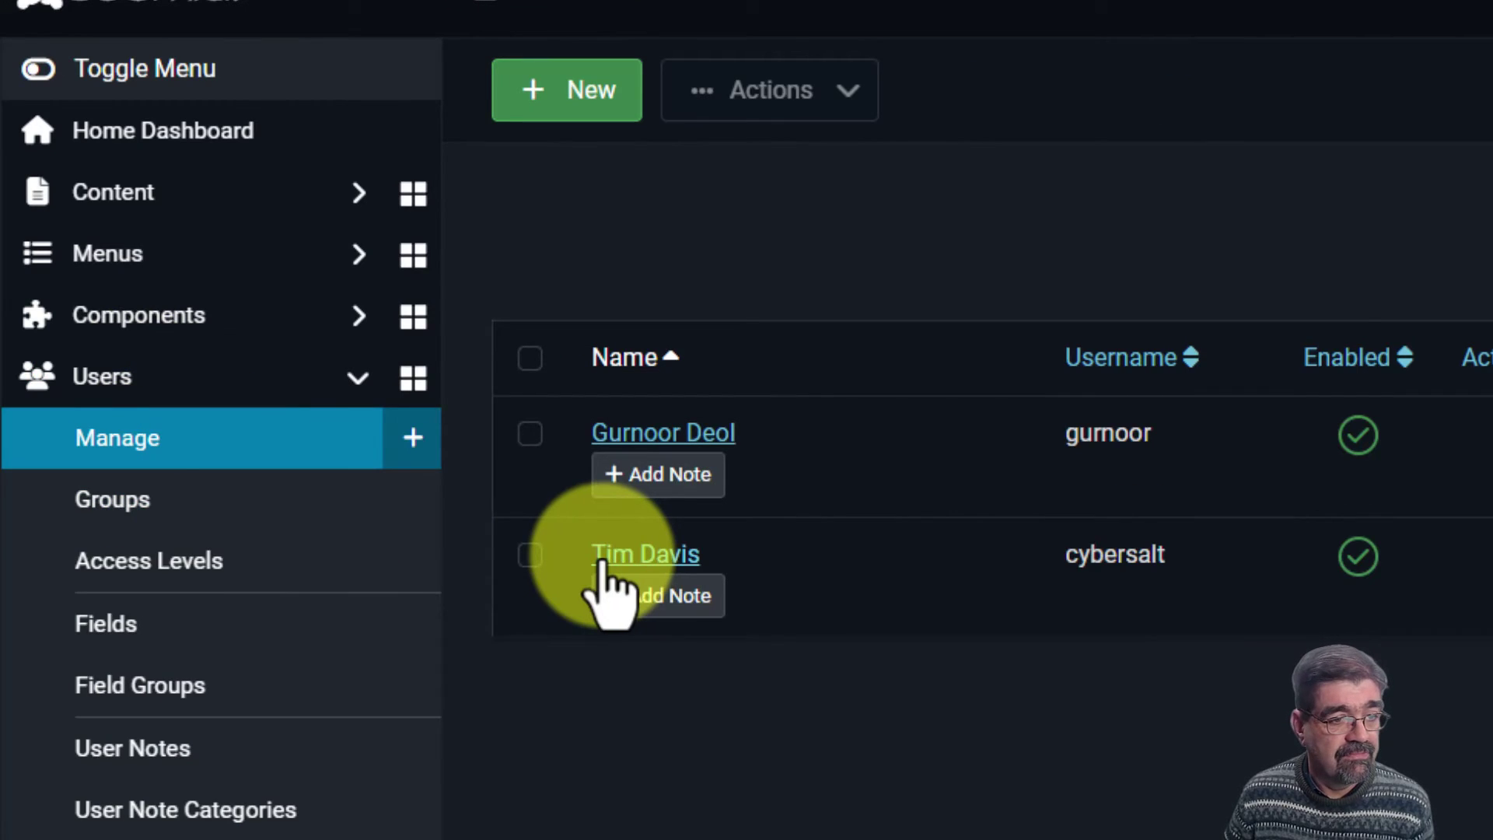
click(599, 558)
click(686, 289)
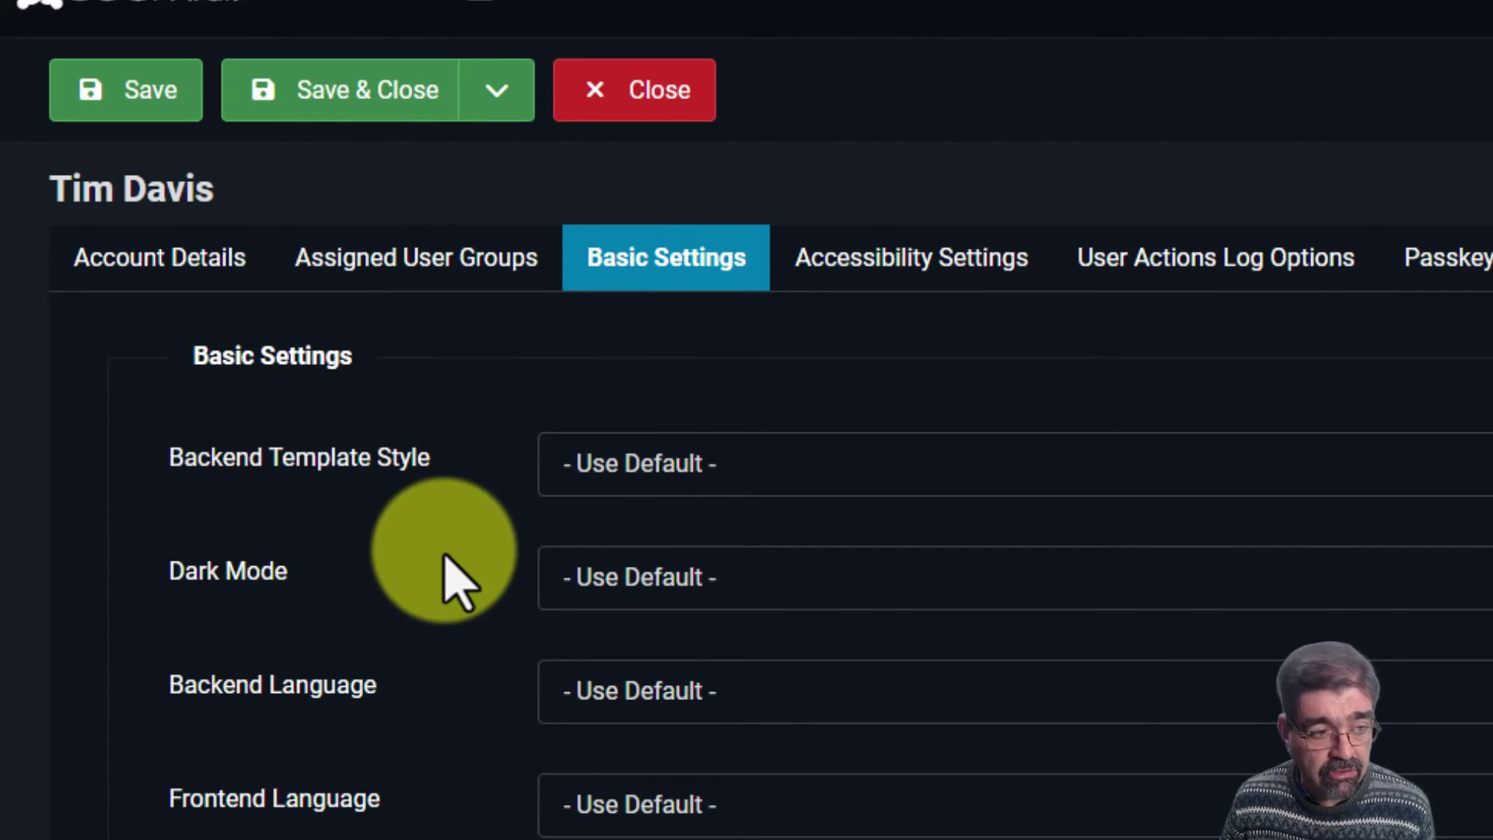
click(680, 590)
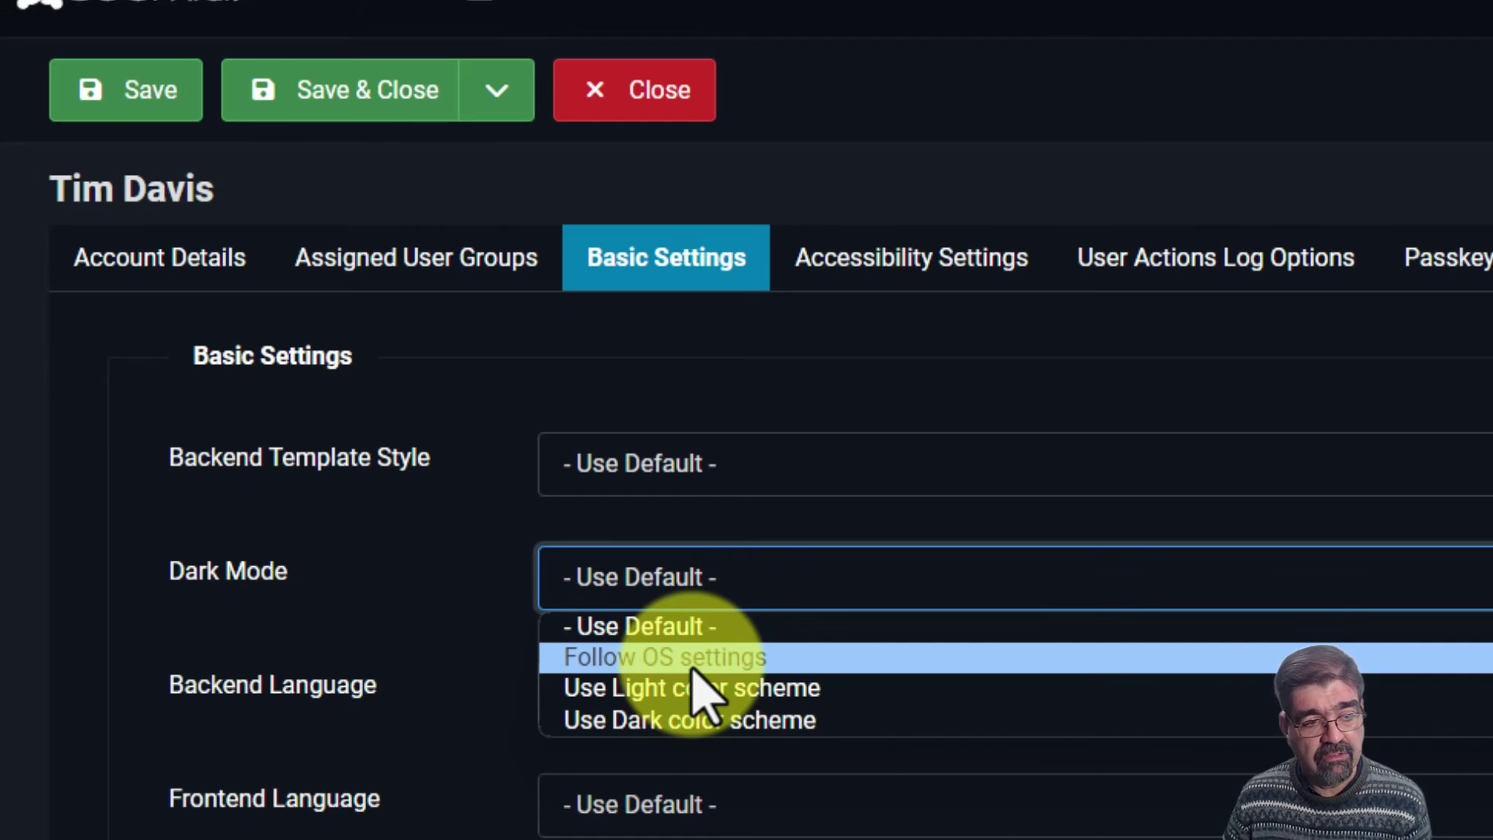
click(424, 491)
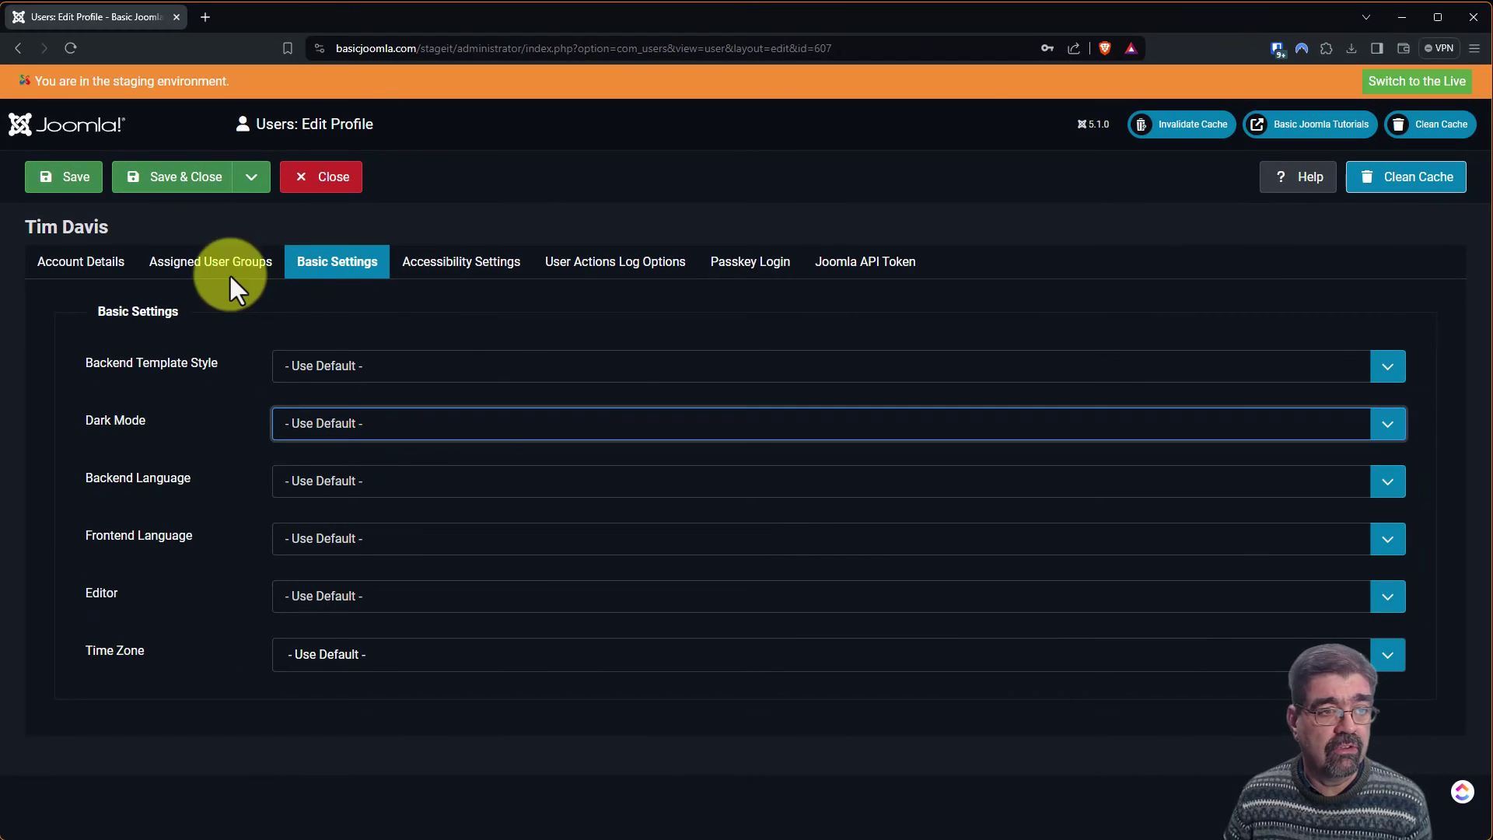
Step: Save & Close the user profile, returning to the users list
click(188, 181)
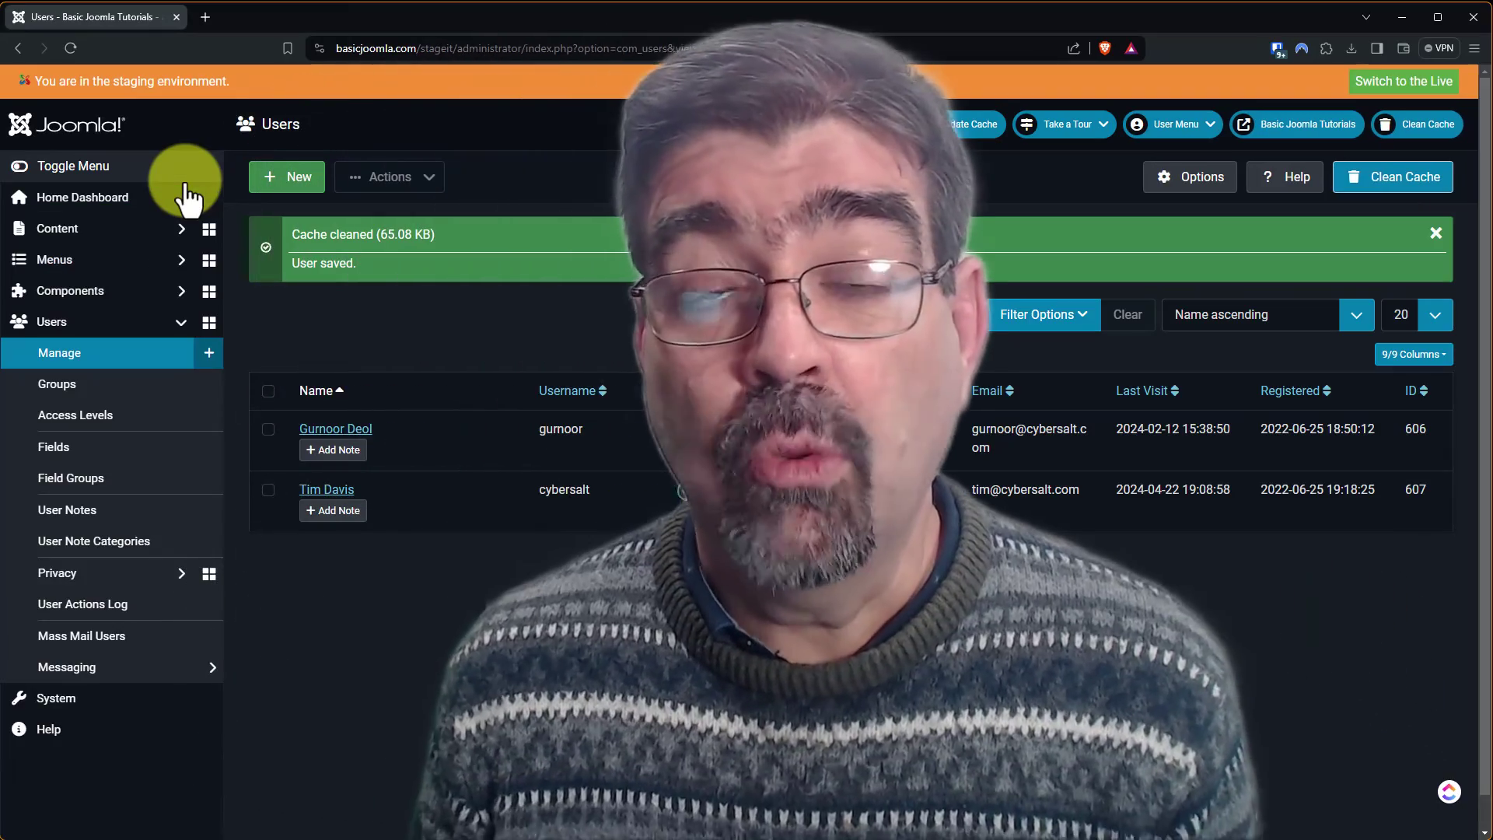